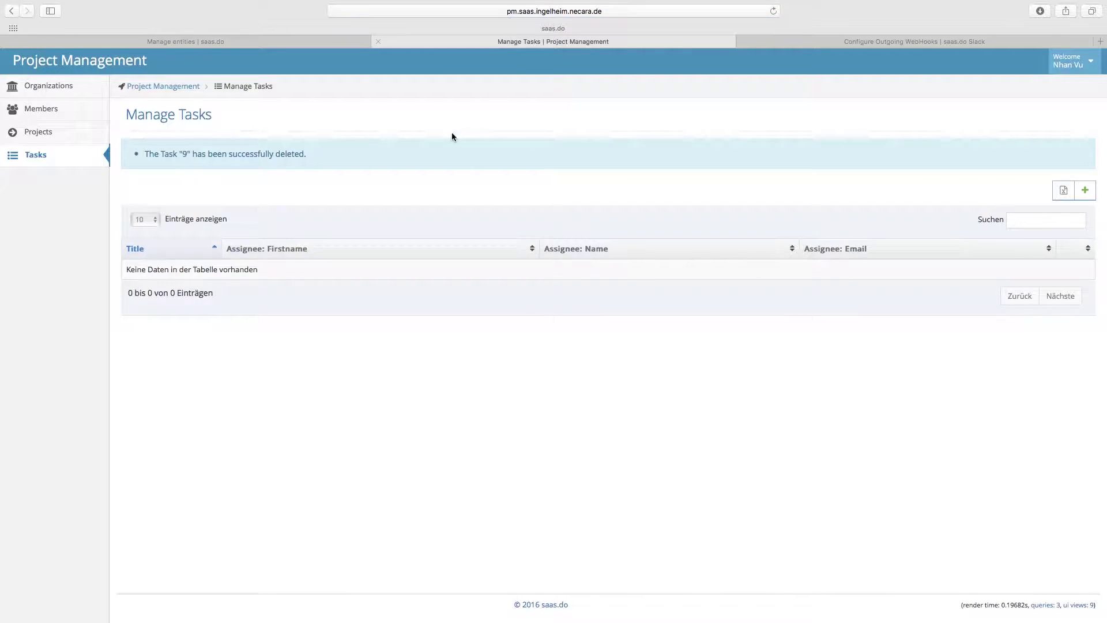
Step: Review the team members, projects and tasks lists of the Project Management application
click(78, 106)
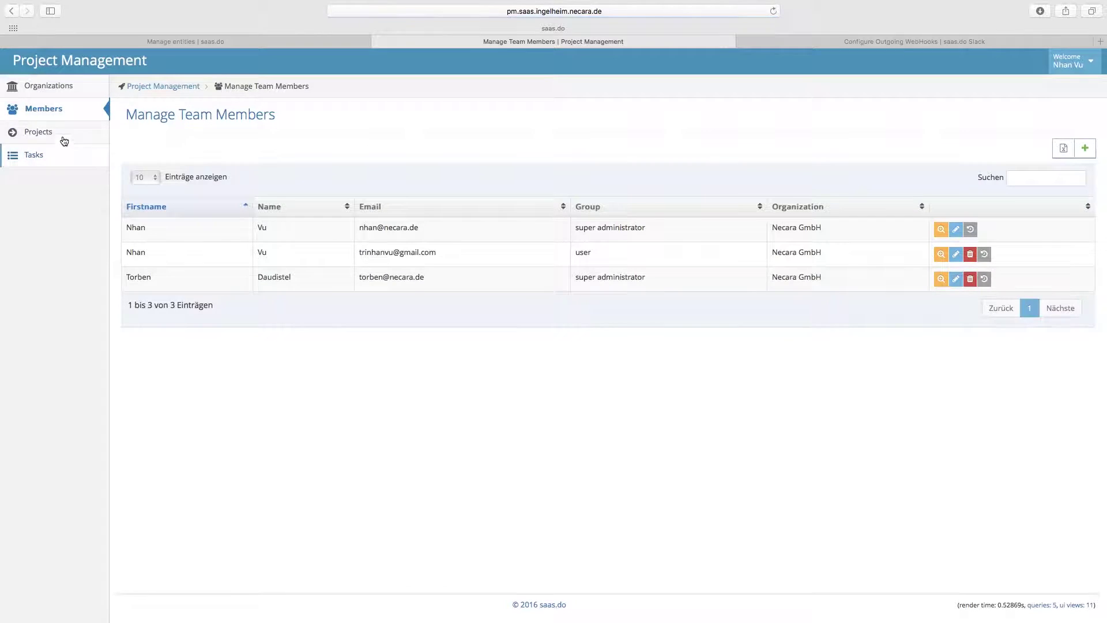
click(62, 138)
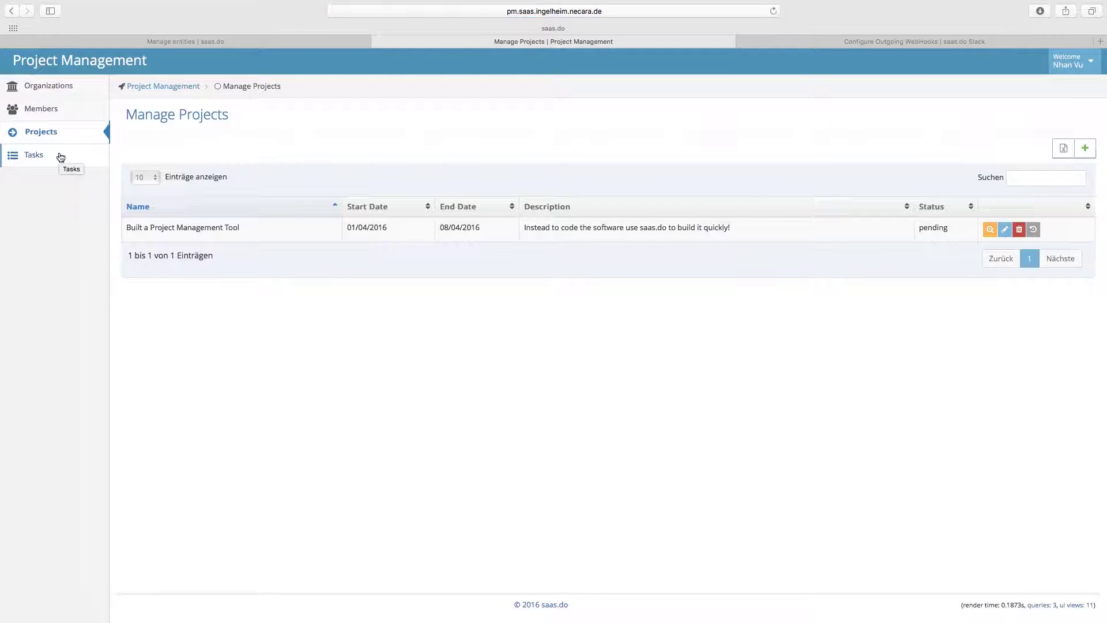
click(60, 157)
click(81, 136)
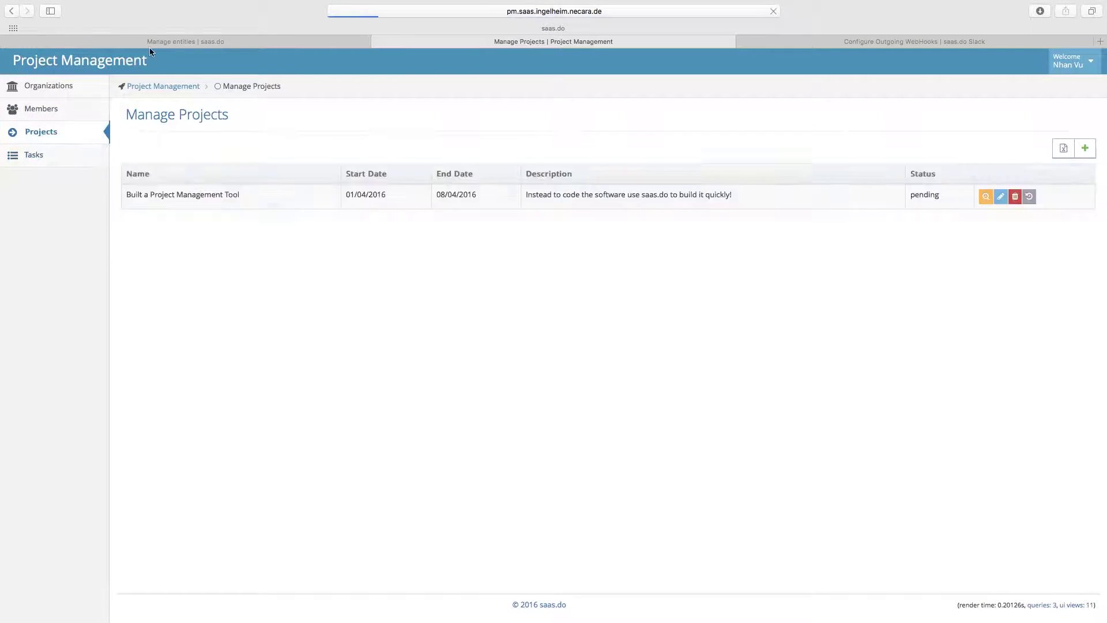
Step: Switch to the saas.do builder and create a workflow flux named "Create a Task from Slack"
click(152, 43)
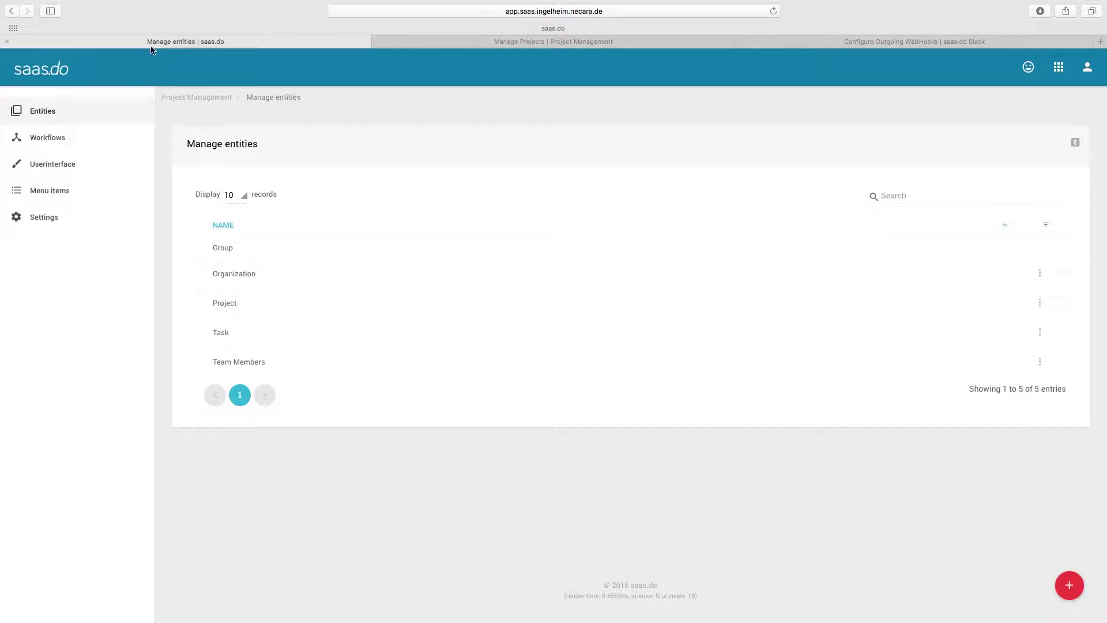
click(85, 140)
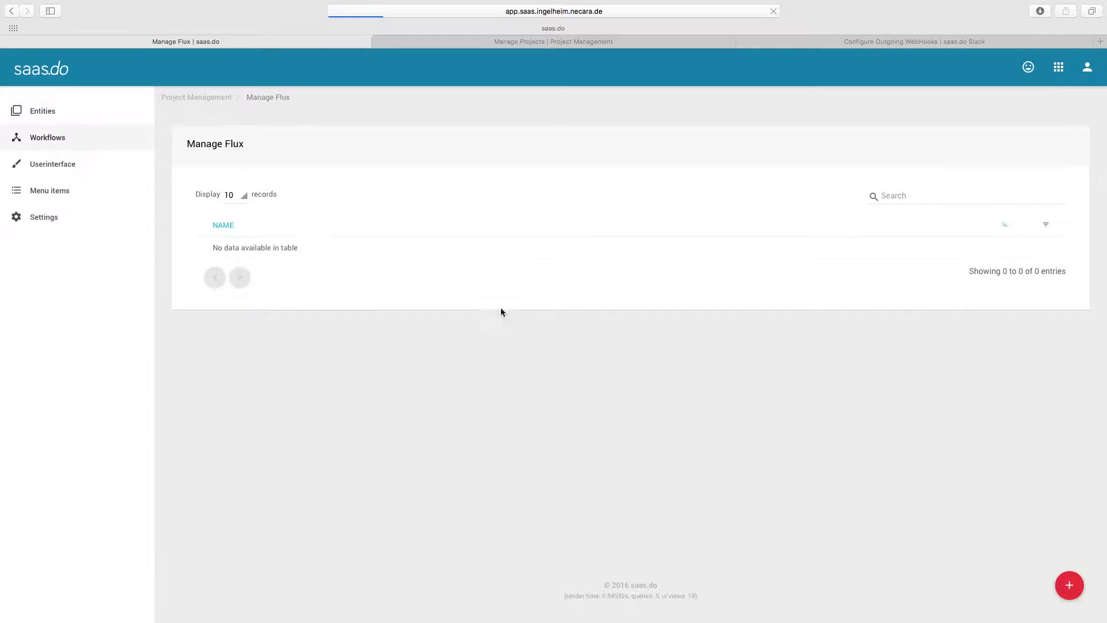
click(1069, 585)
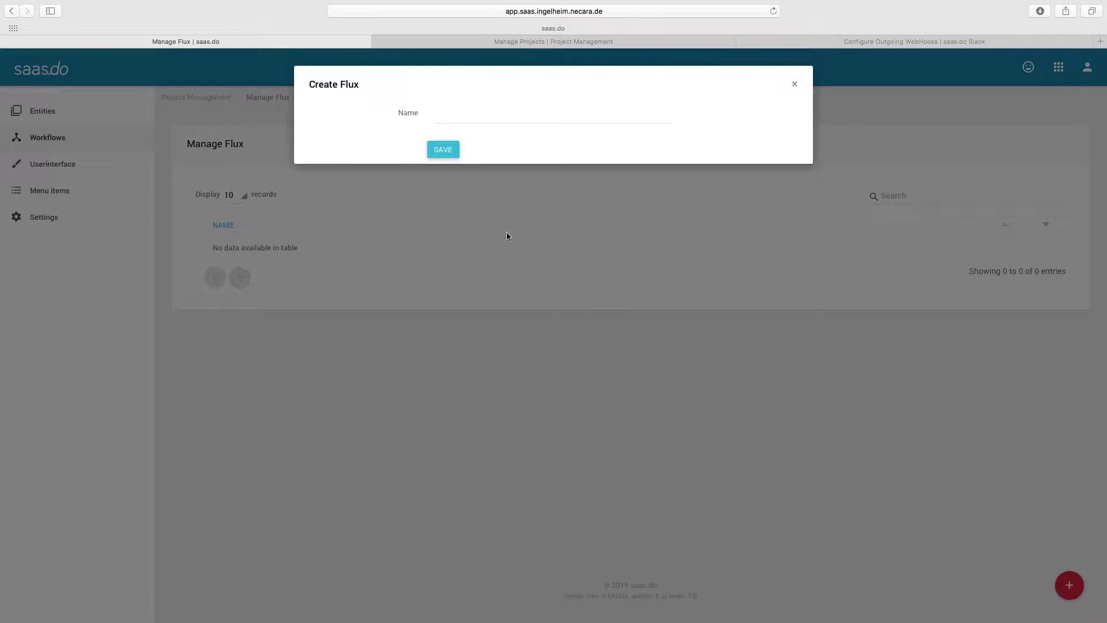
click(443, 115)
text(Create a Task from Slack)
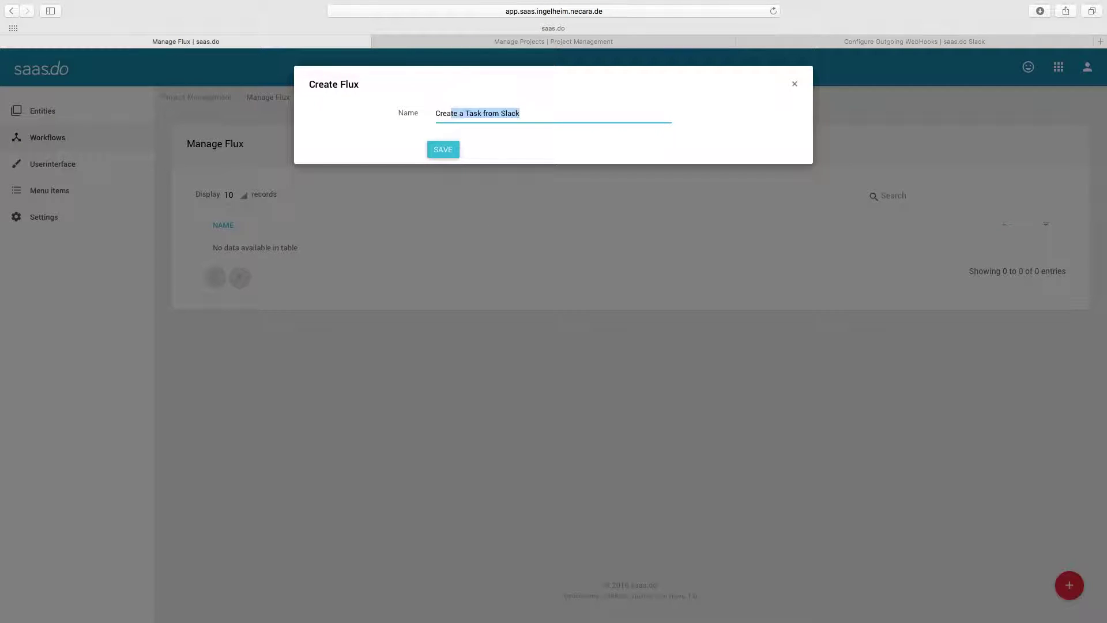
key(Tab)
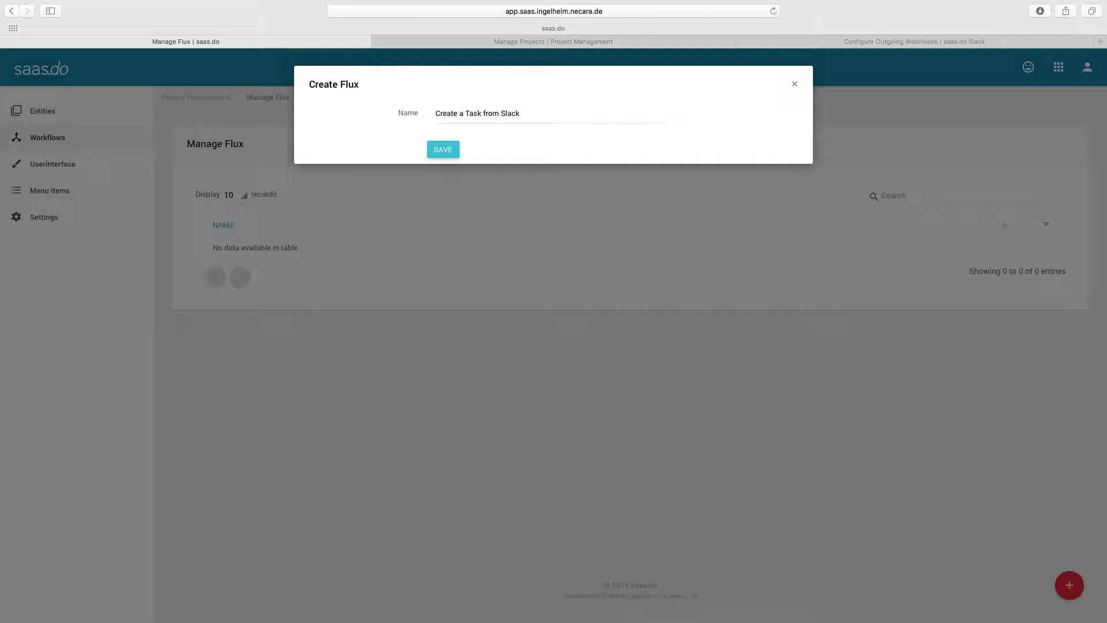
key(Return)
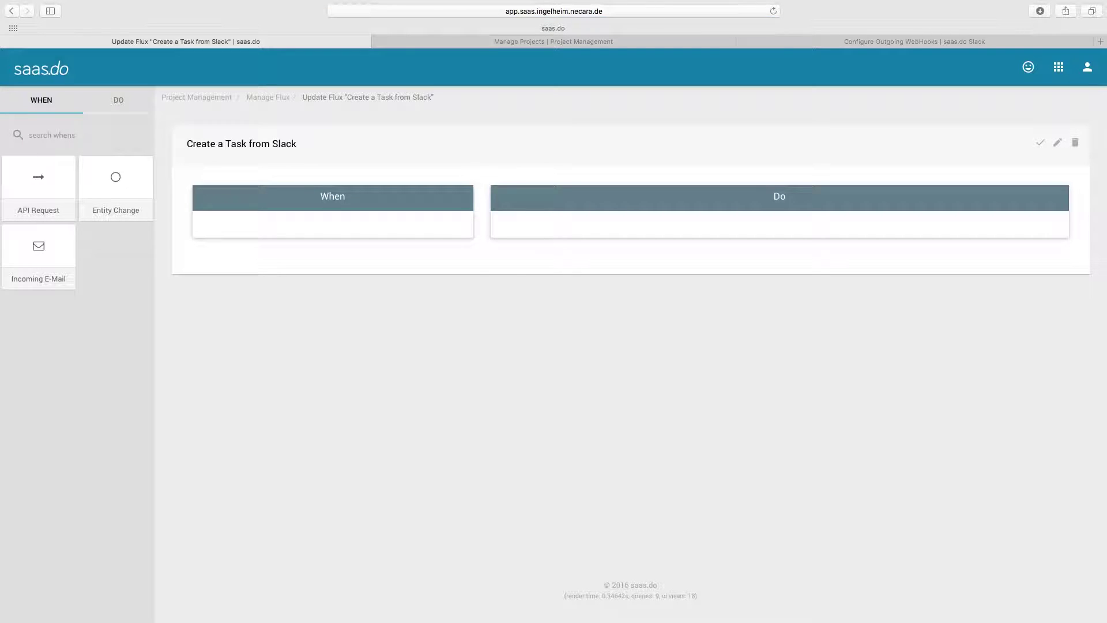
Step: Add an API Request as the flux's When trigger and copy the endpoint URL for capturing its fields from a request
drag(38, 185, 325, 231)
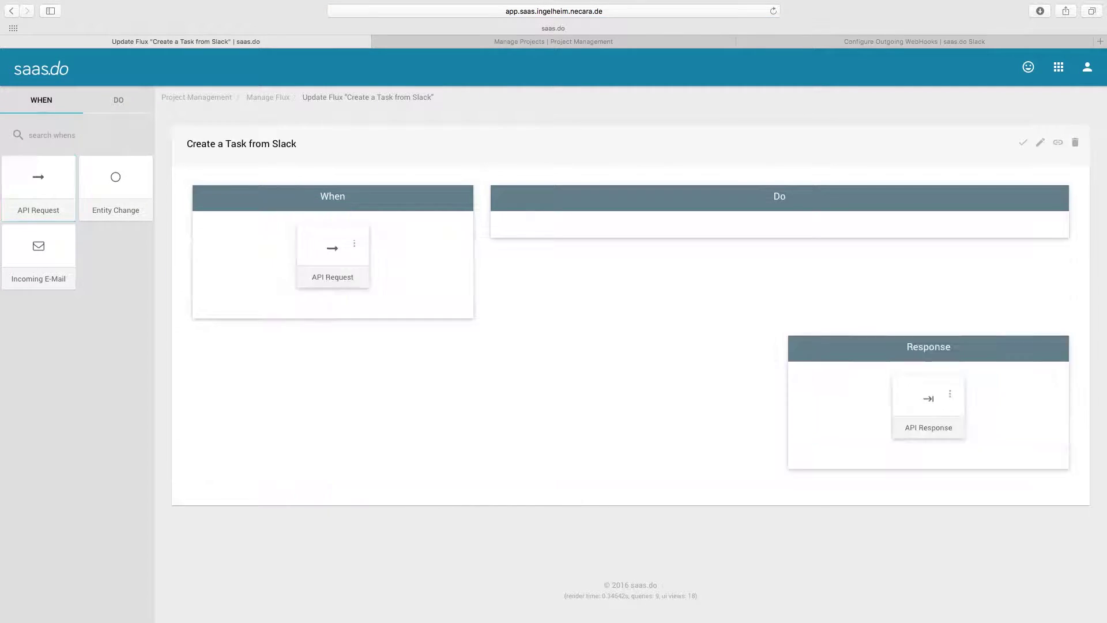
click(354, 242)
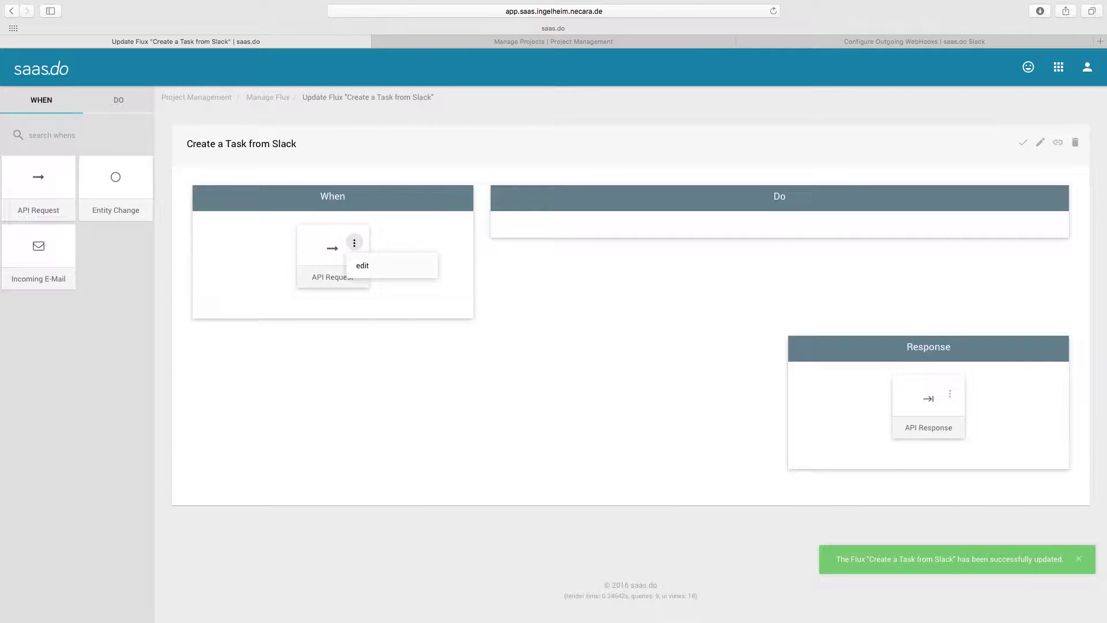
click(362, 265)
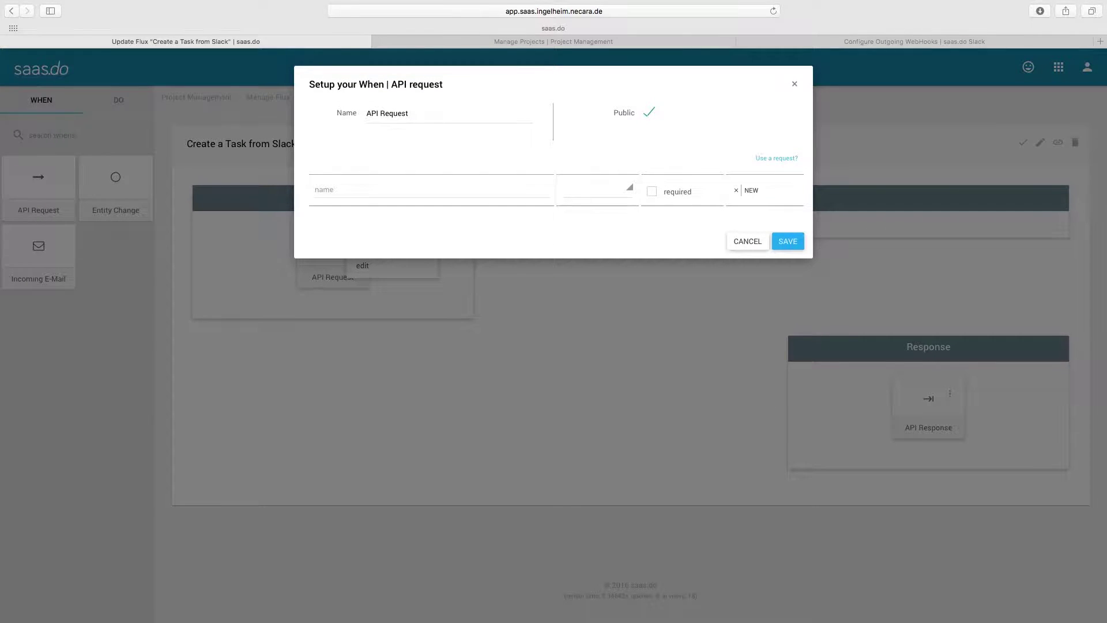
click(776, 158)
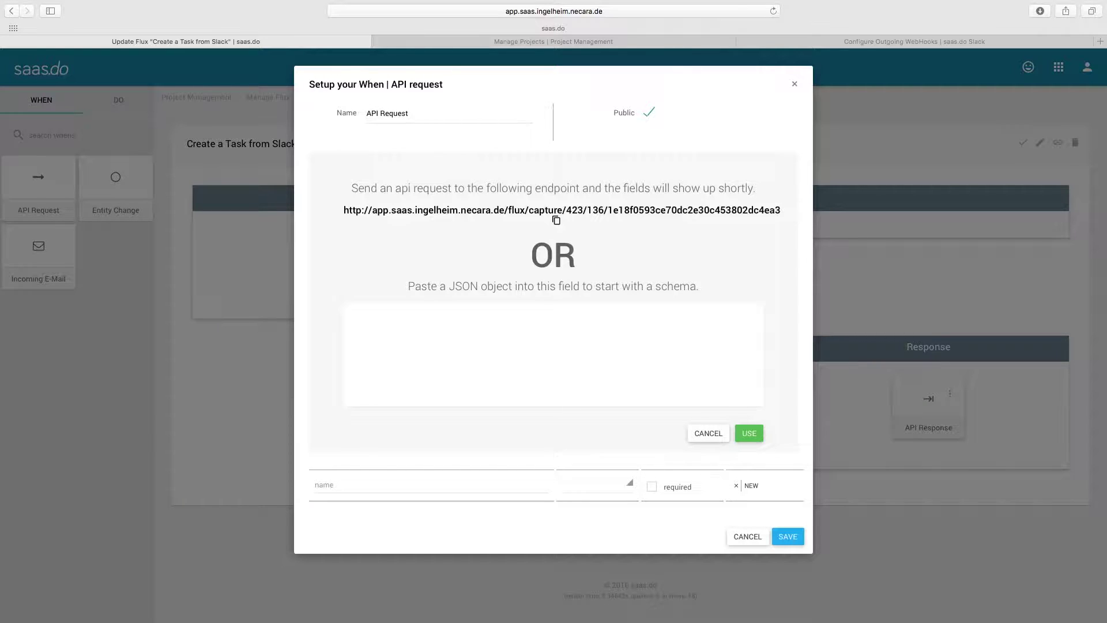
click(556, 220)
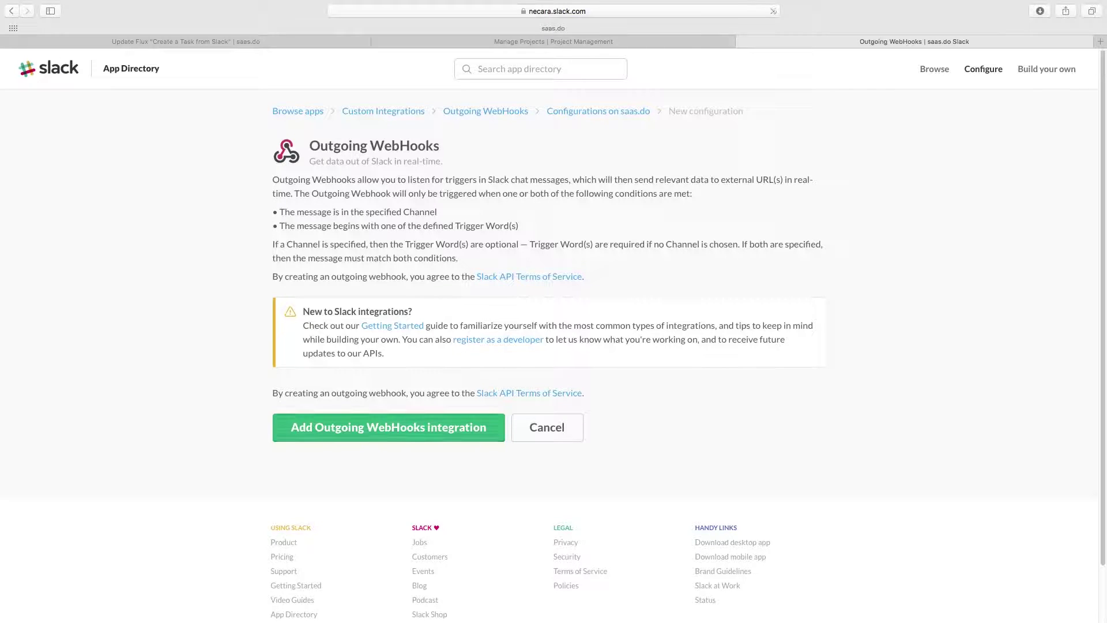
Step: In Slack's Outgoing WebHooks integration settings, set the channel to listen on to #saas_do
scroll(547, 357, down, 4)
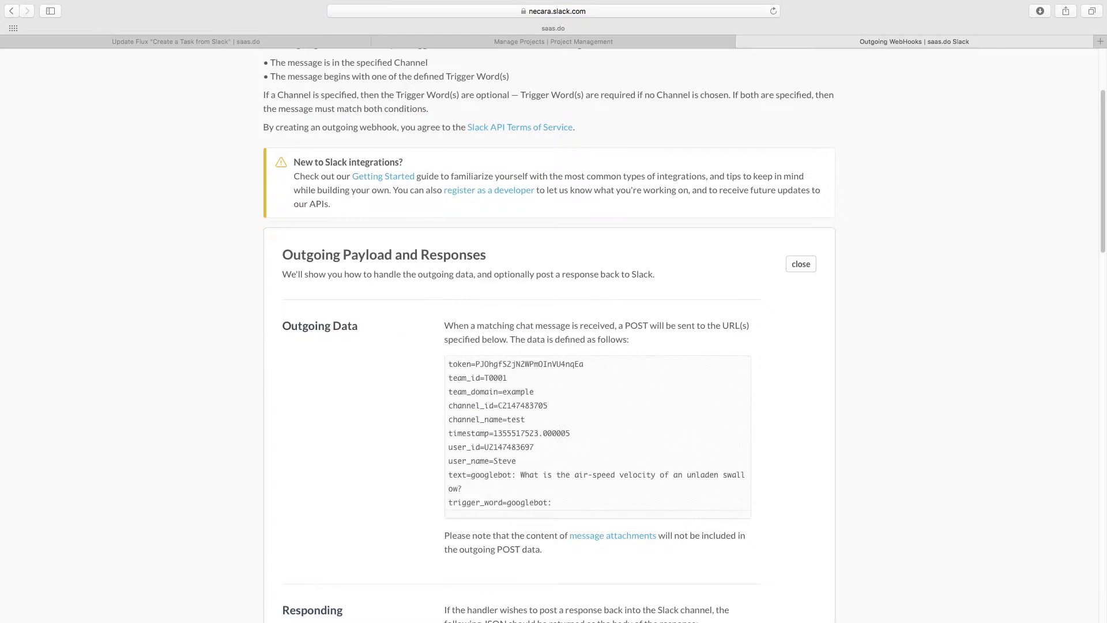
scroll(548, 335, down, 4)
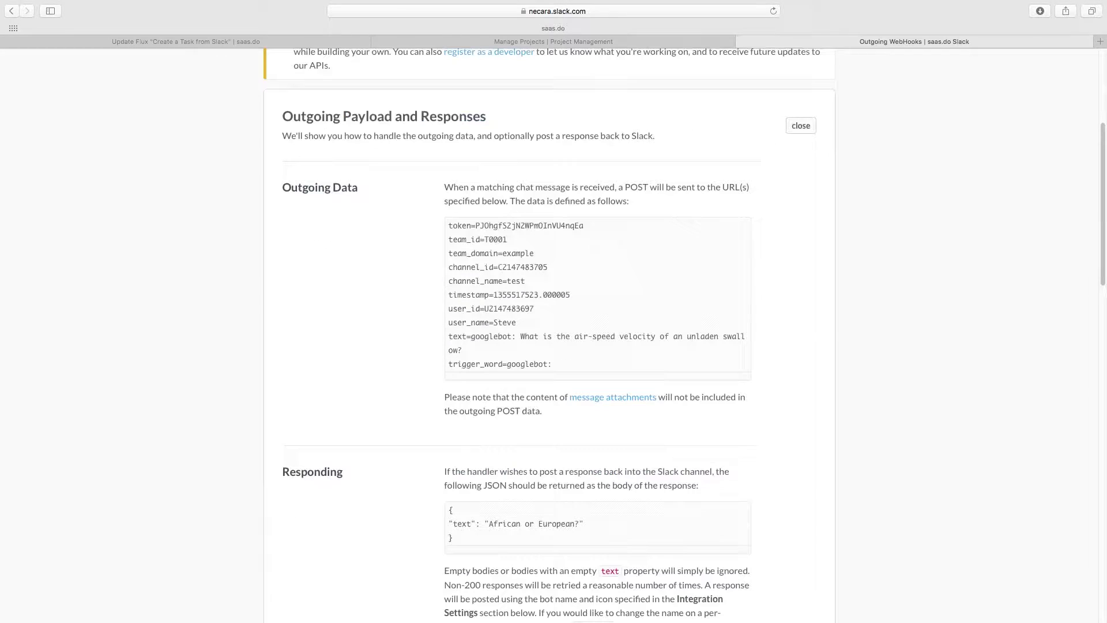
scroll(548, 334, down, 7)
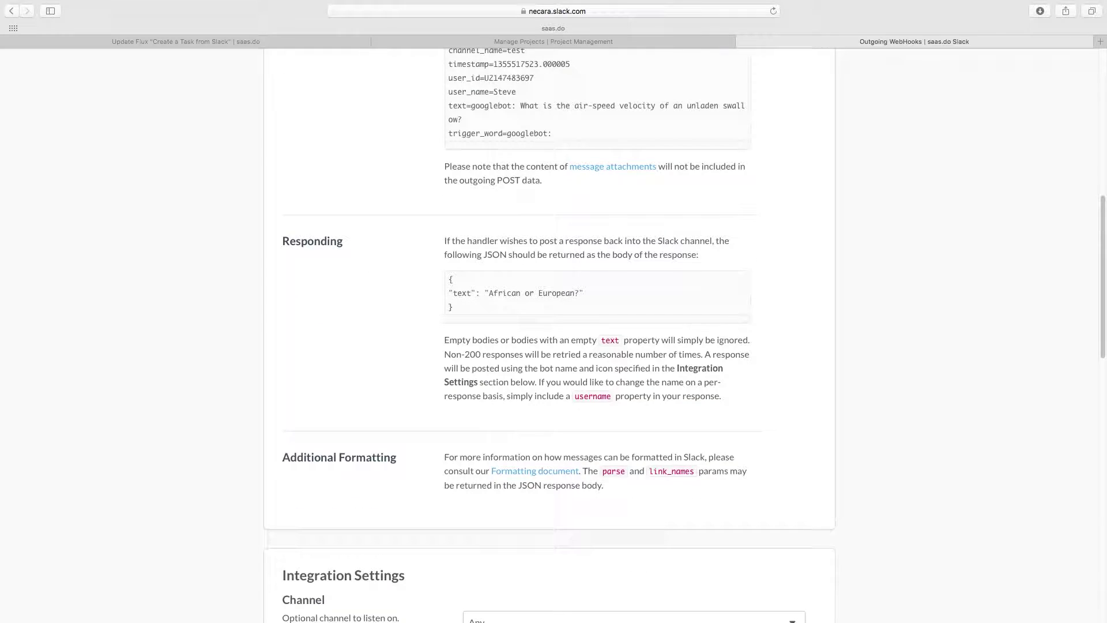
scroll(548, 334, down, 5)
scroll(547, 334, down, 4)
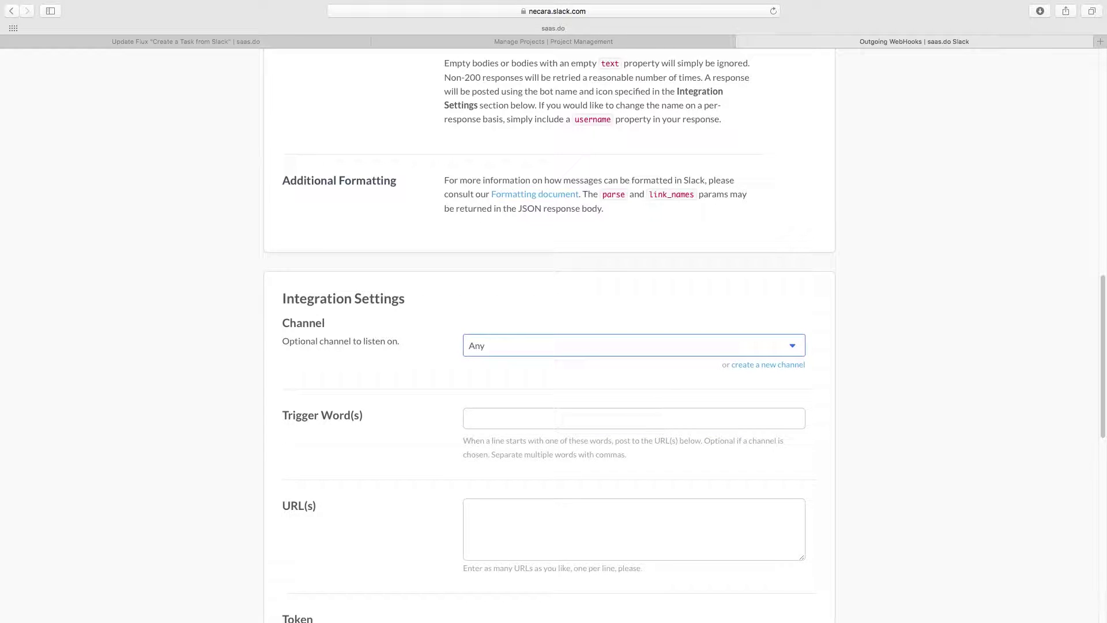
click(633, 346)
key(Down)
key(Down)
key(Down)
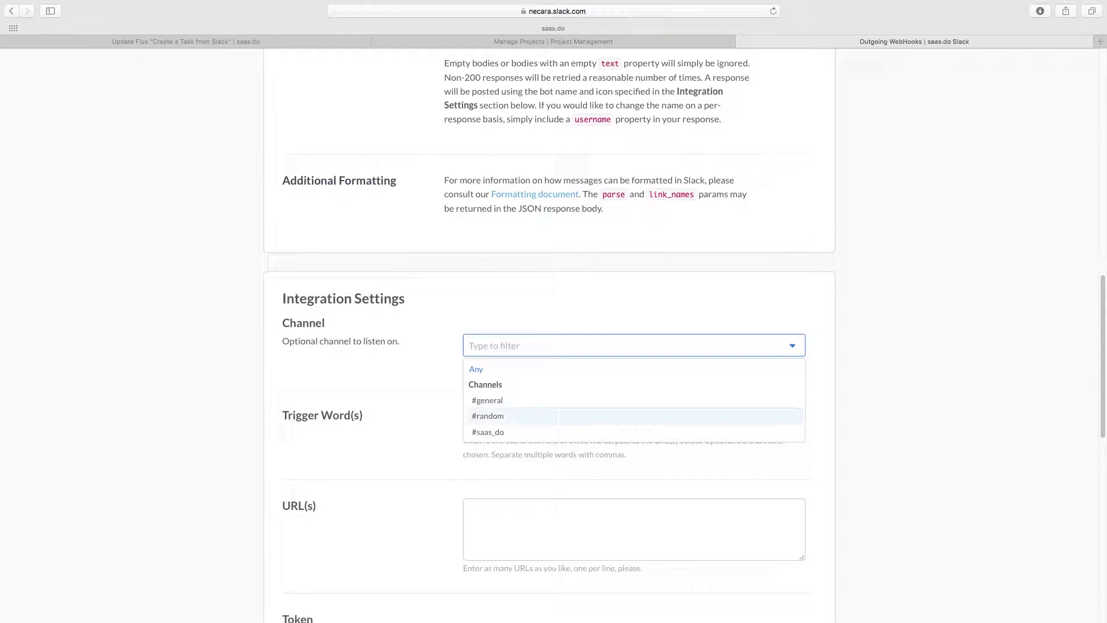
key(Return)
key(Tab)
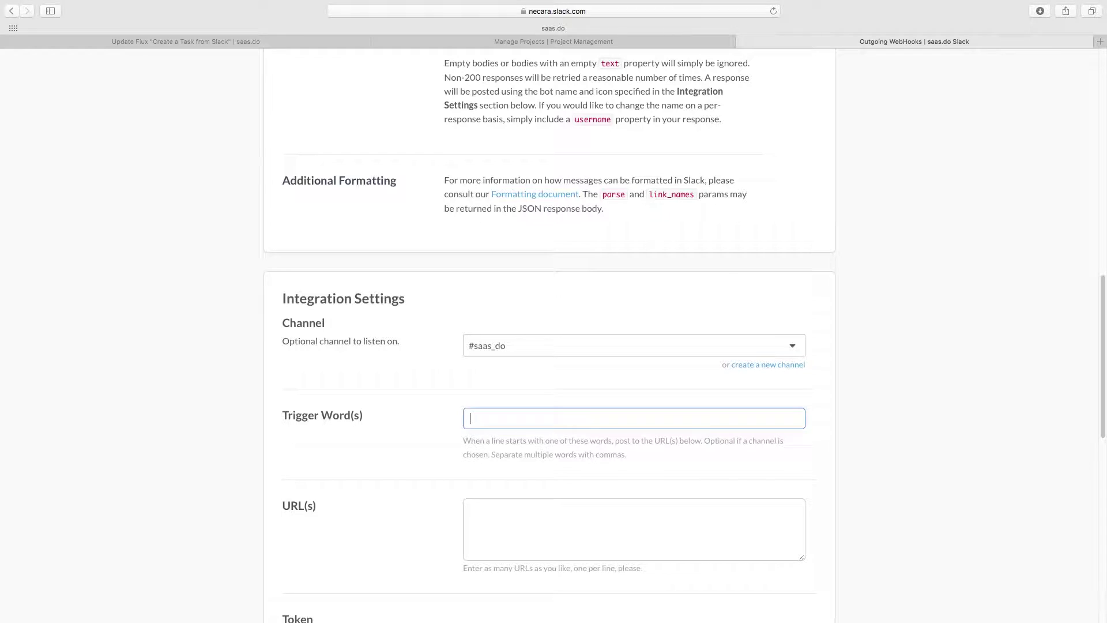
Step: Set the webhook's trigger word to #task and paste the copied capture endpoint as its URL
text(#tsk)
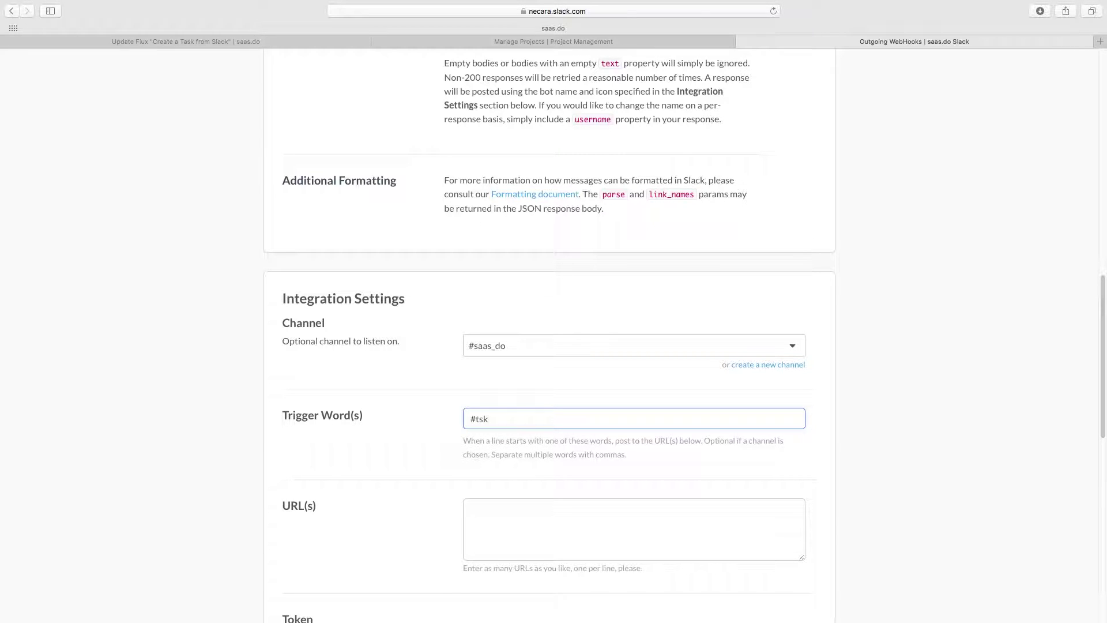
key(BackSpace)
text(ask)
click(471, 512)
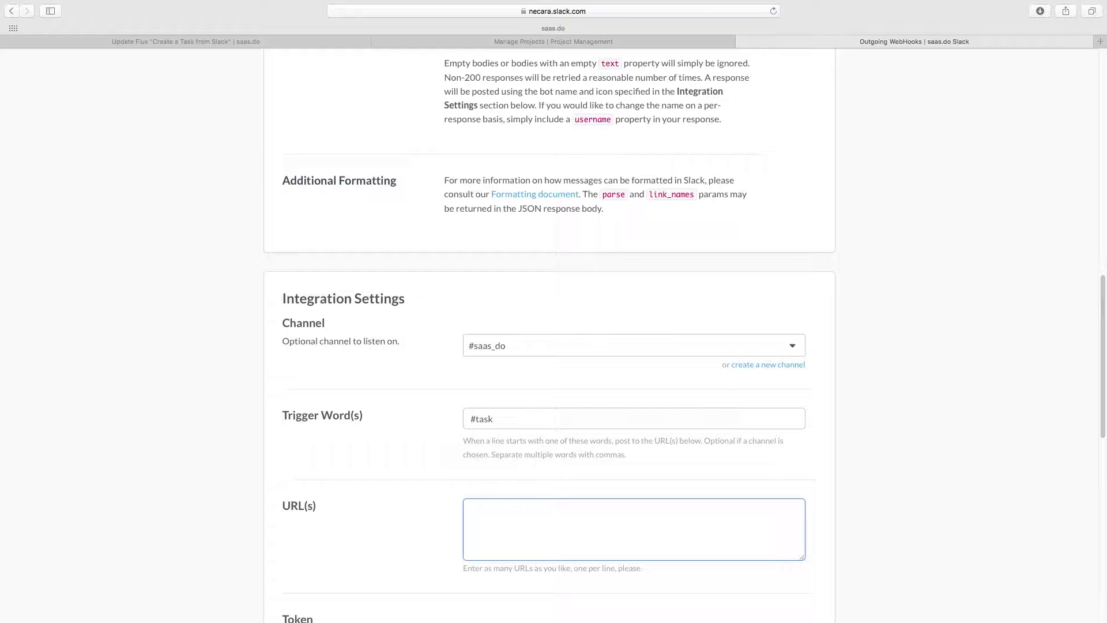
key(super+v)
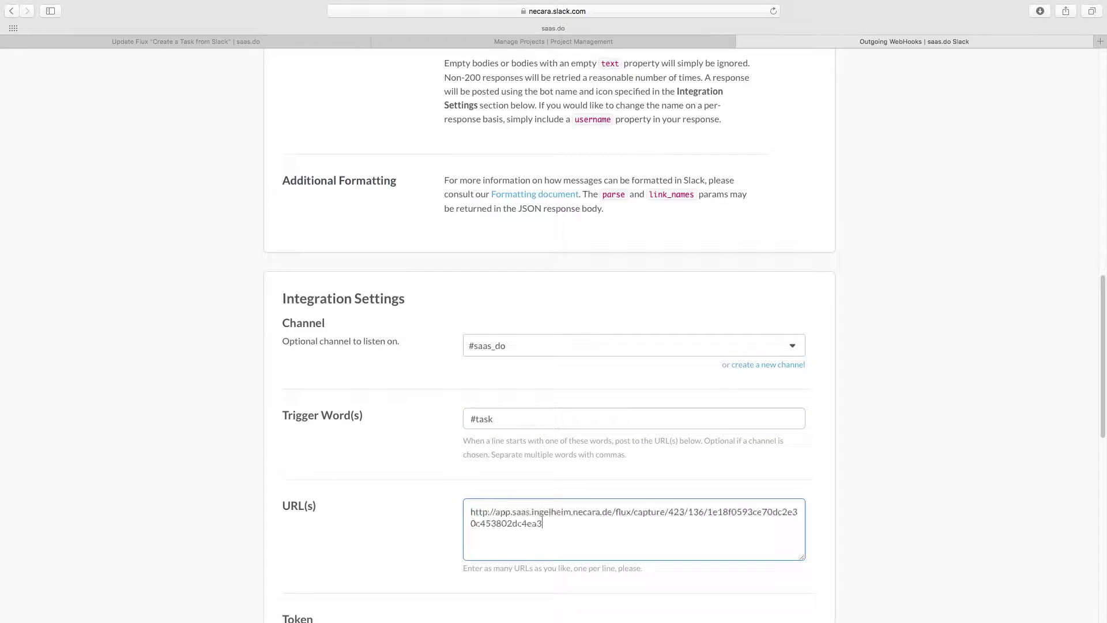
Step: Set the webhook's custom name to saas_do-webhook and save the integration settings
scroll(554, 335, down, 5)
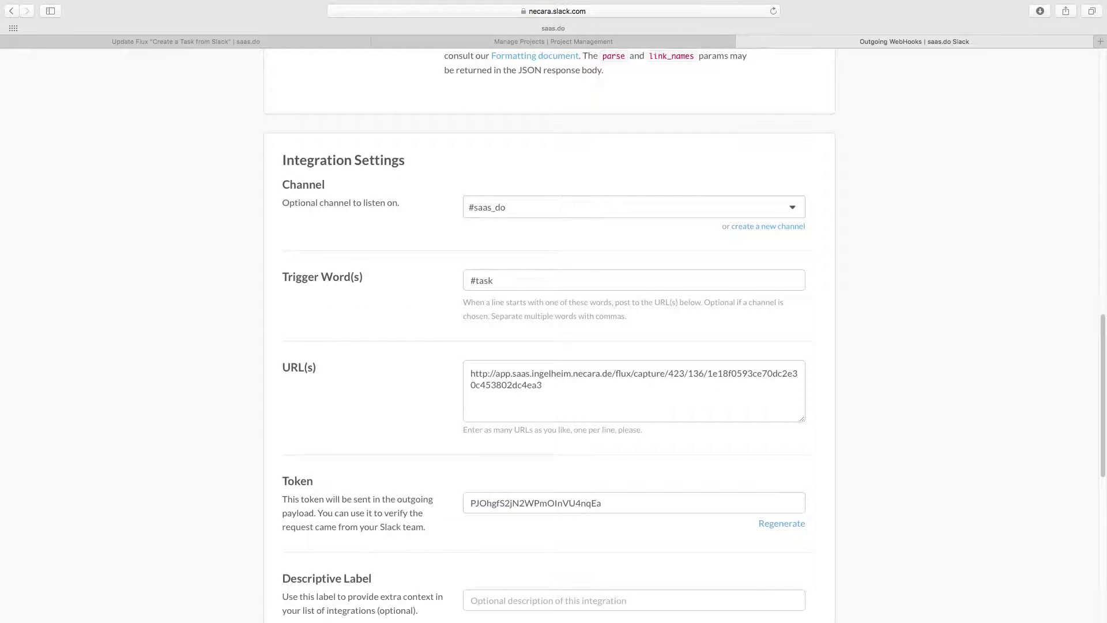
scroll(553, 335, down, 14)
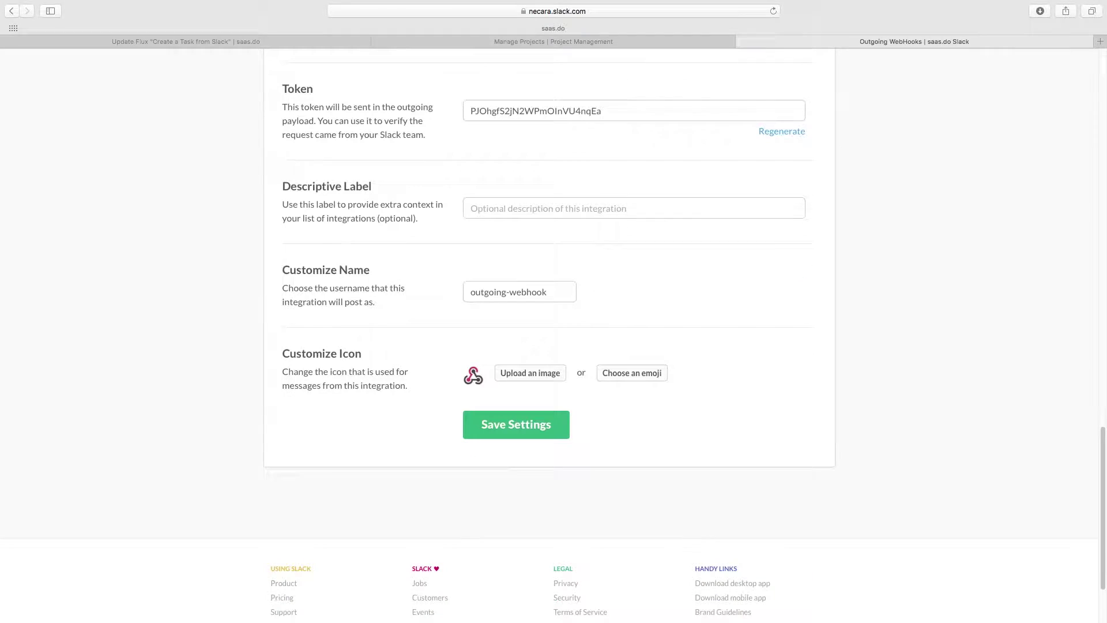
click(547, 292)
key(super+a)
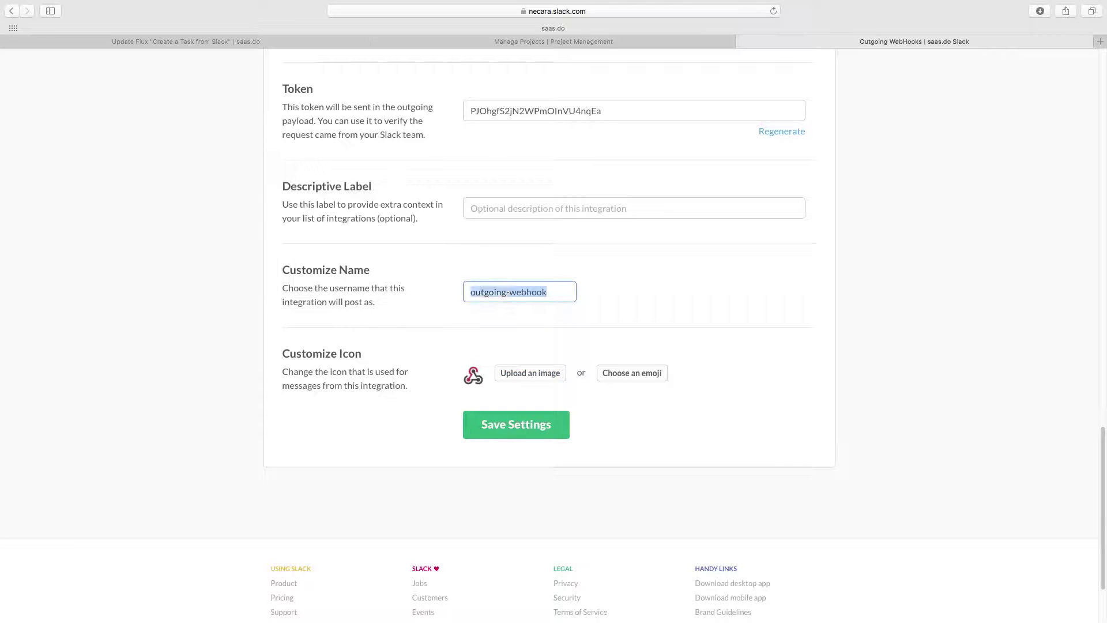
click(547, 292)
text(saas)
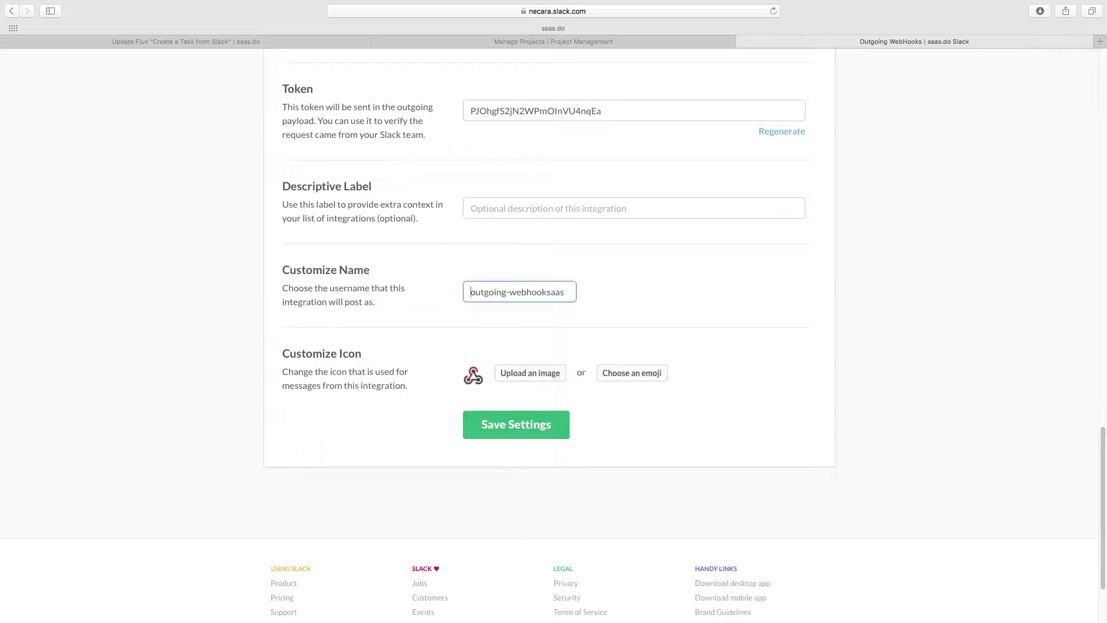
key(super+a)
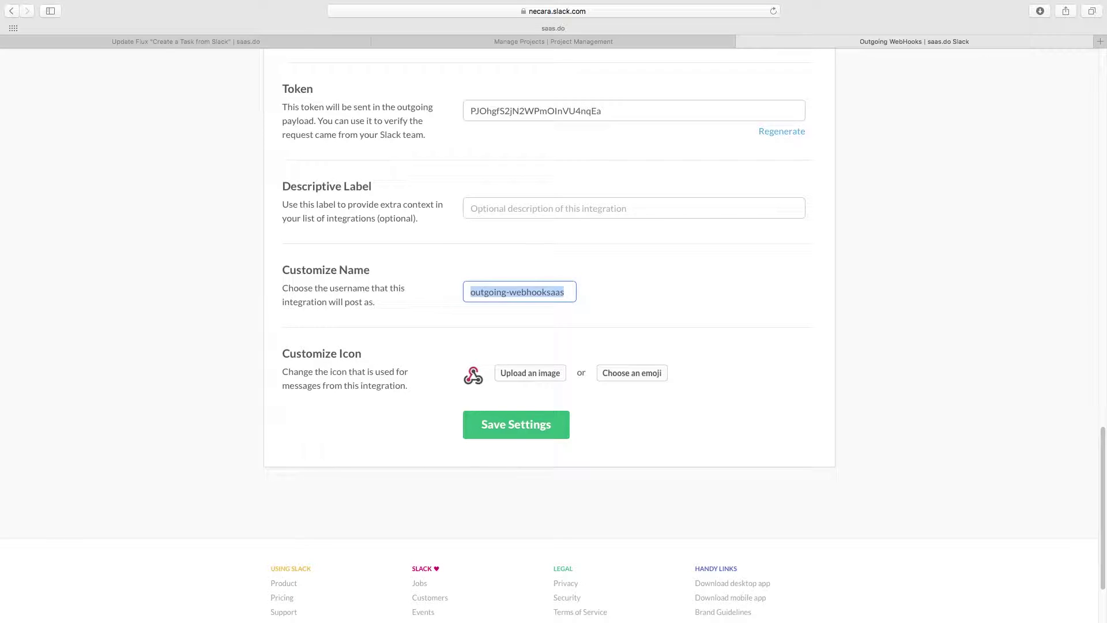
text(saas_d)
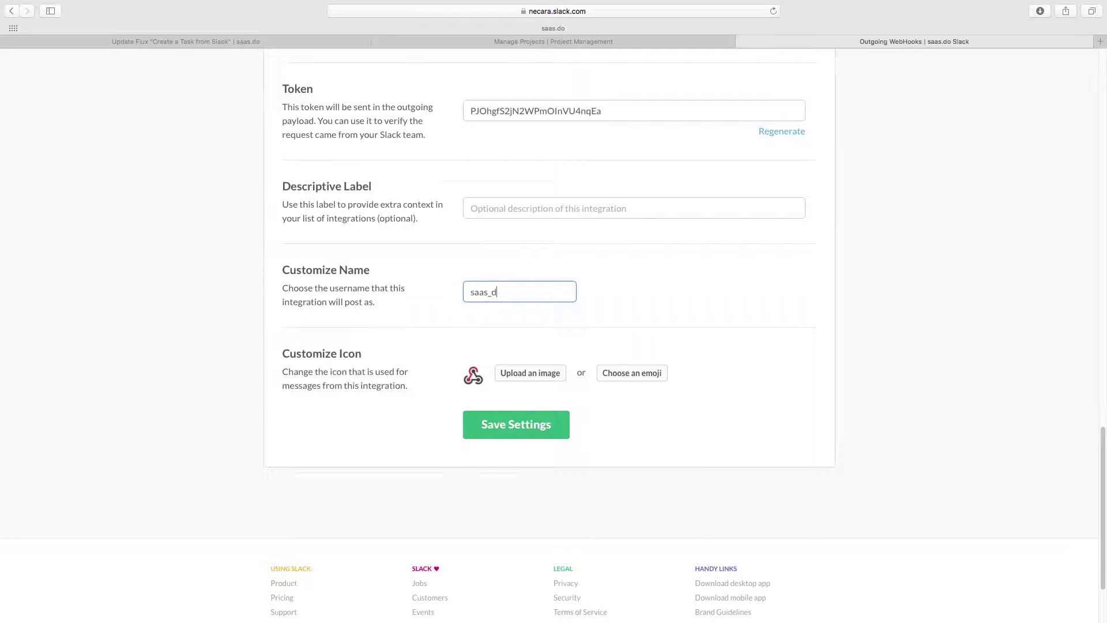
text(o-webhok)
key(BackSpace)
text(ok)
key(Return)
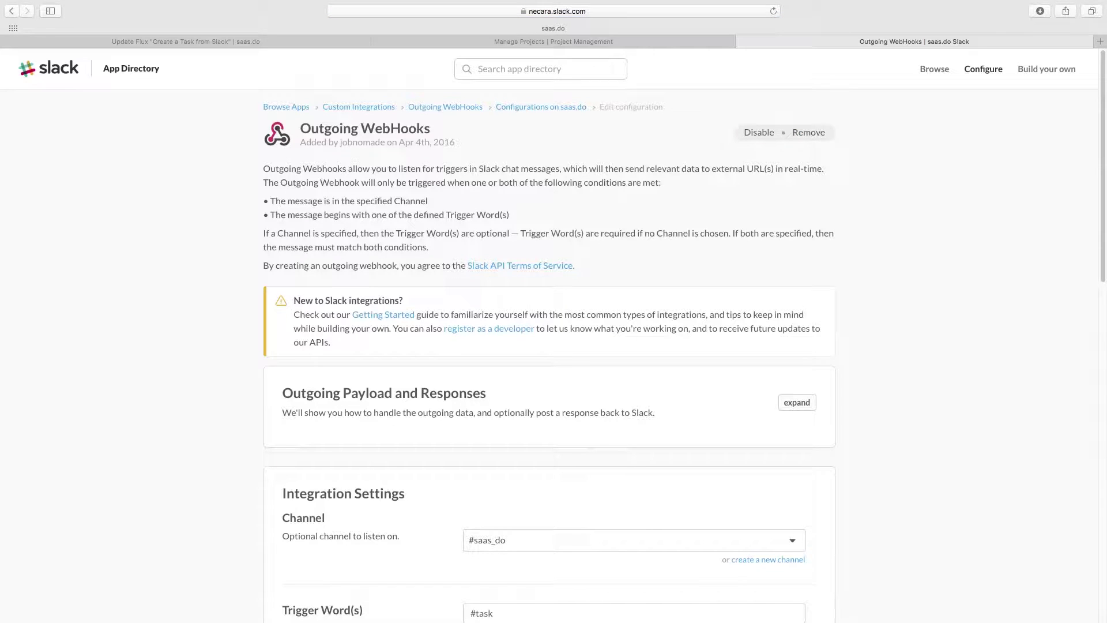
Step: Switch to the Slack app, post "#task test" in the #saas_do channel, and return to the flux's API request setup in the browser
scroll(549, 335, down, 4)
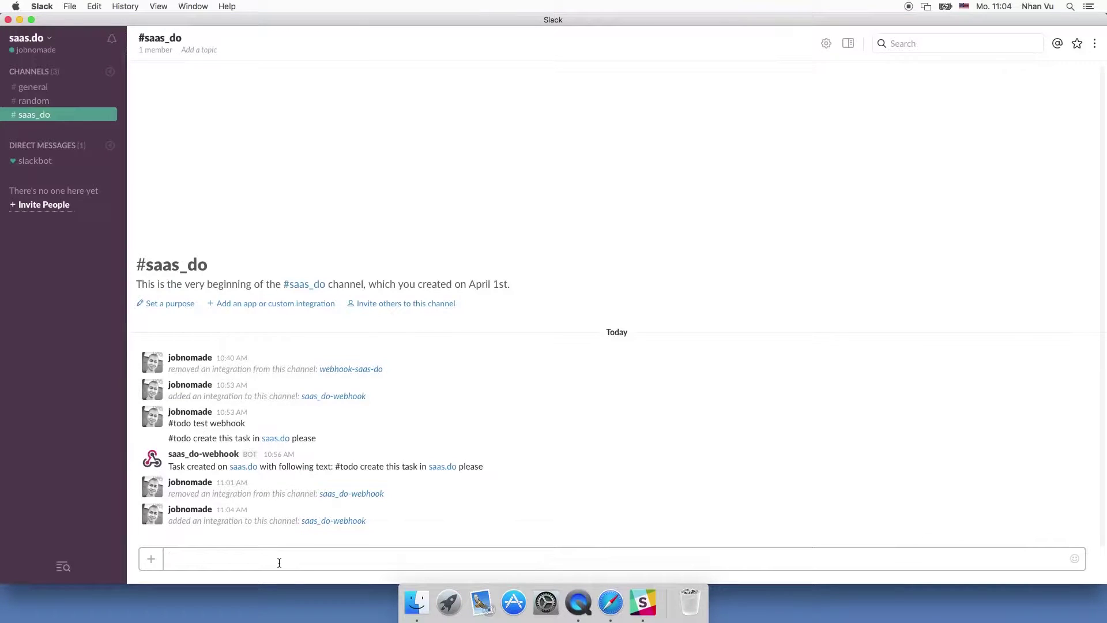
text(#ta)
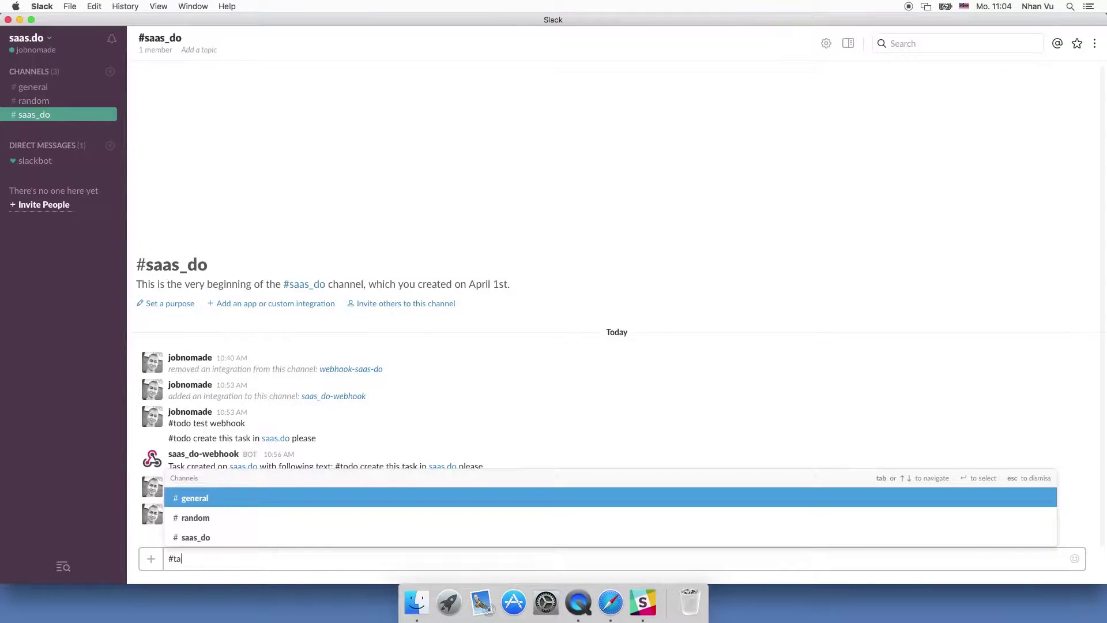
text(sk test)
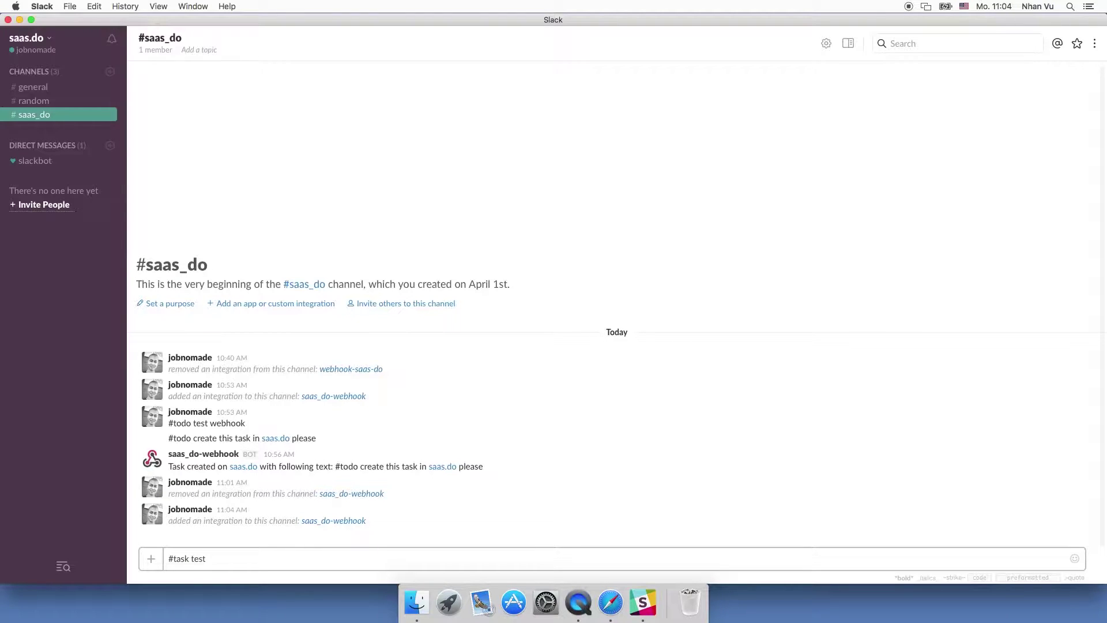
key(Return)
key(super+Tab)
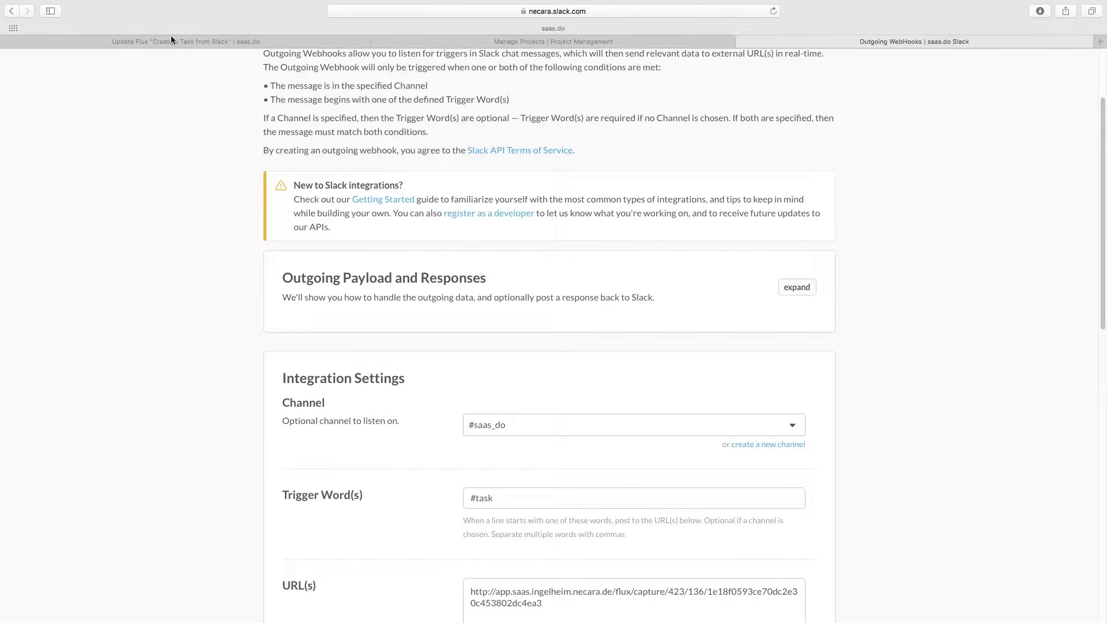
click(170, 41)
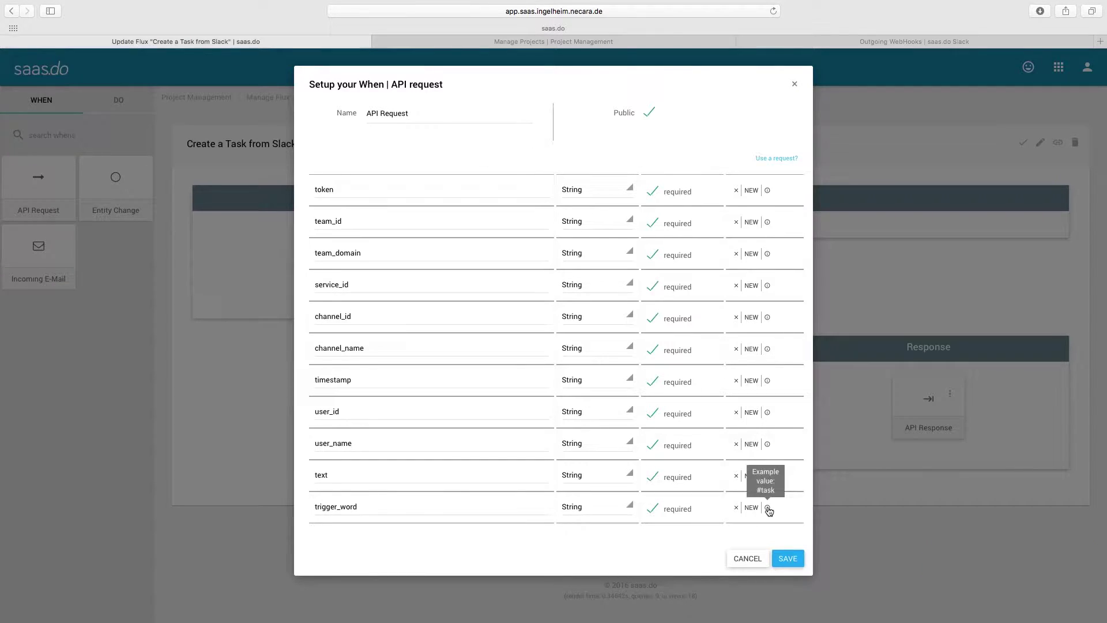
Step: Save the captured API request parameters and add a String Replace helper to the flux's Do section
mouse_move(769, 478)
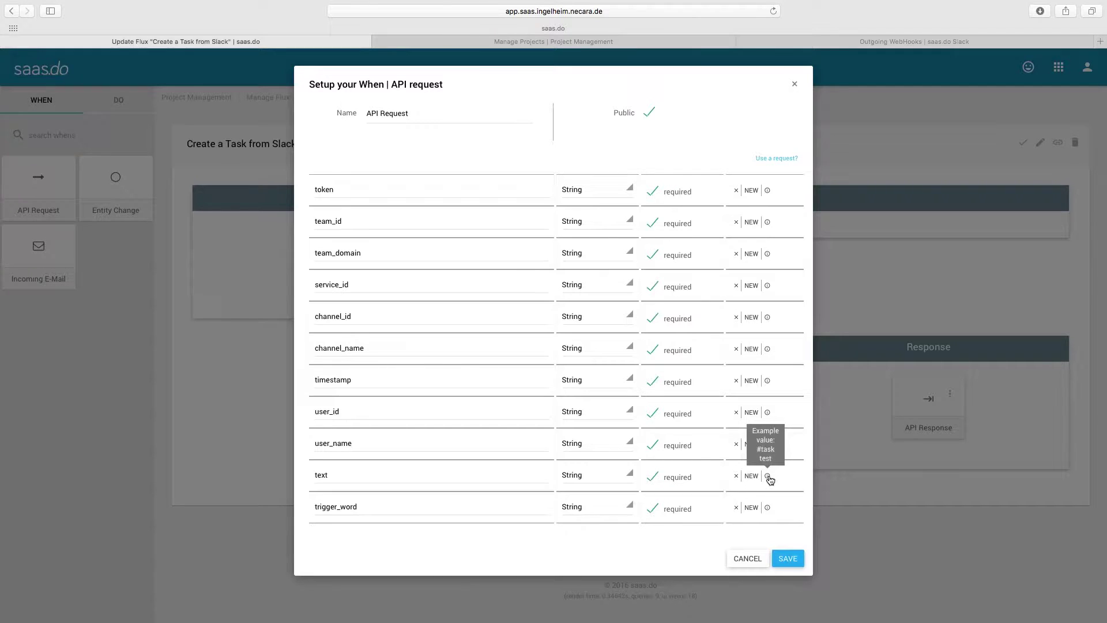
click(785, 560)
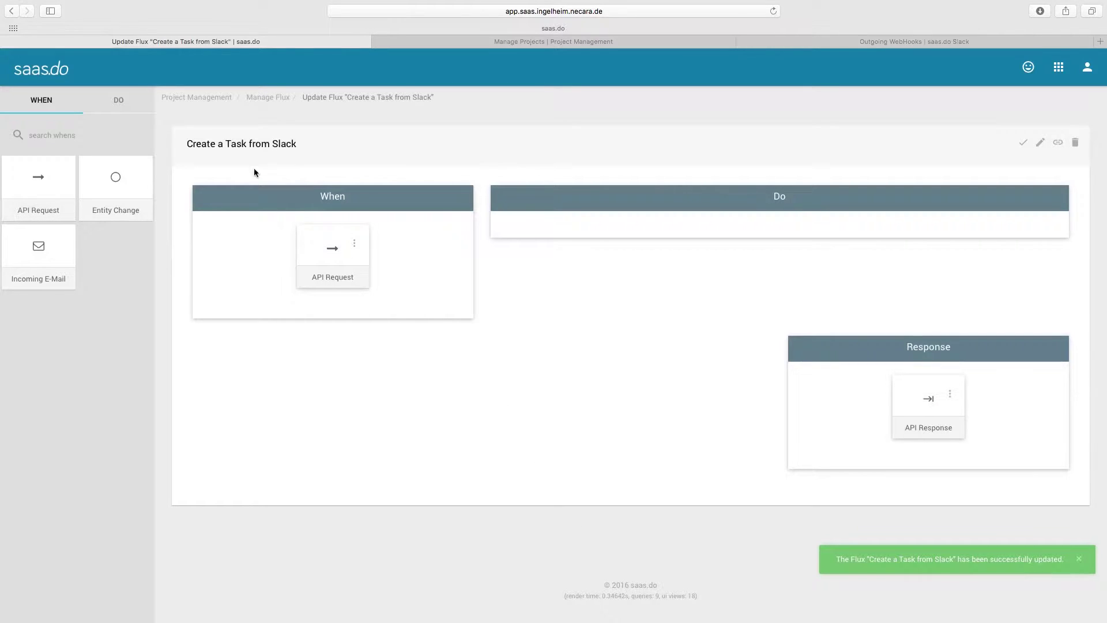
click(122, 101)
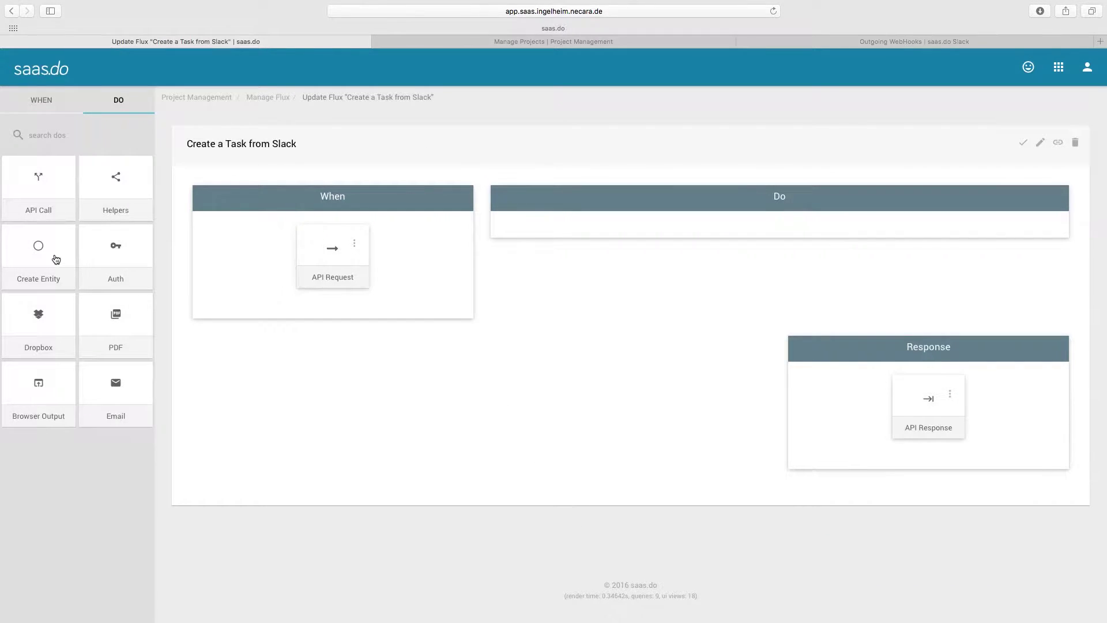
click(110, 175)
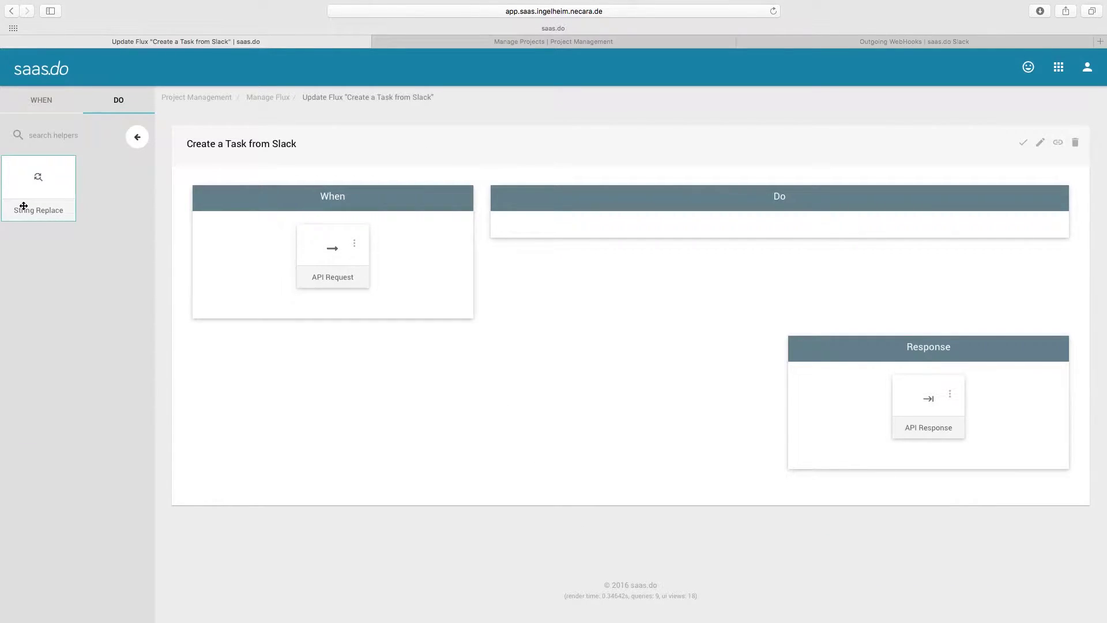
drag(28, 184, 794, 225)
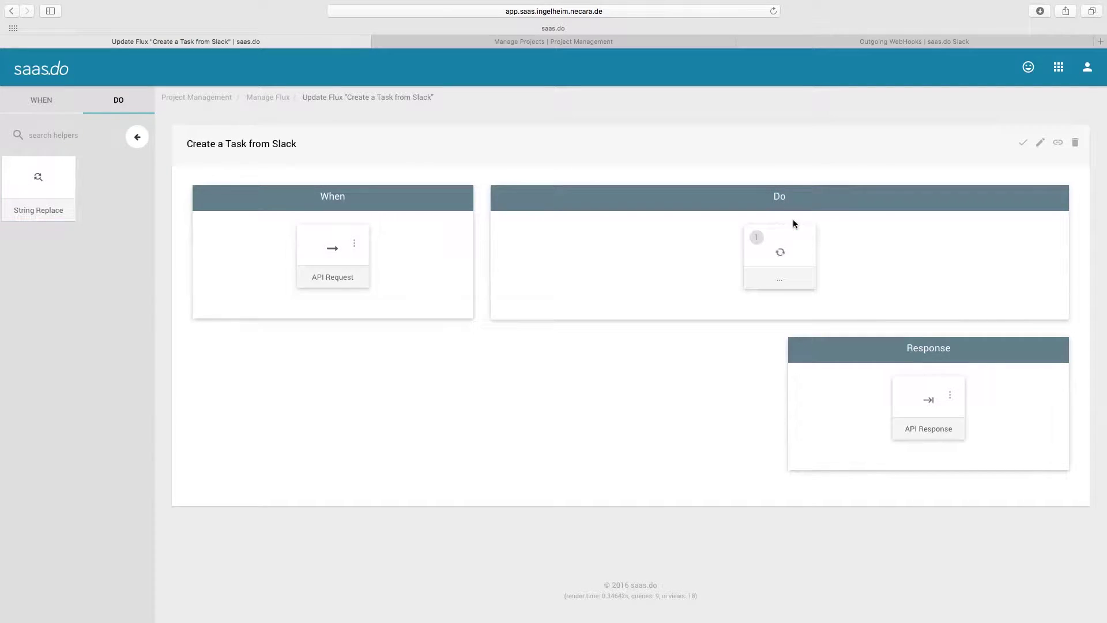
Step: Configure String Replace to search the text placeholder for #task with an empty replacement, and save it
click(806, 239)
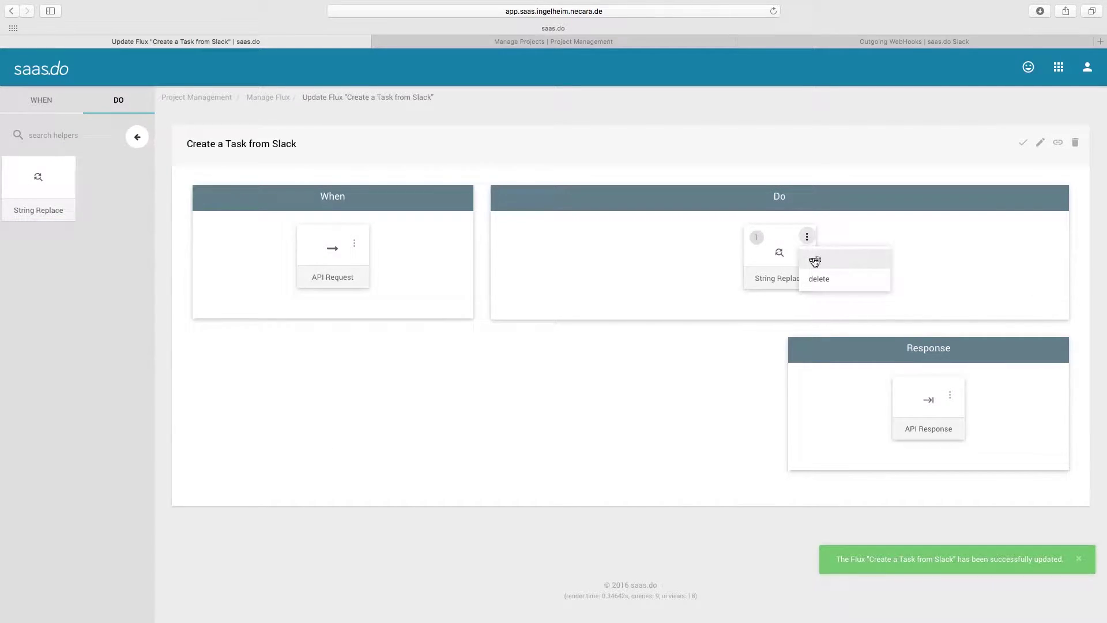
click(812, 258)
click(600, 169)
key(Tab)
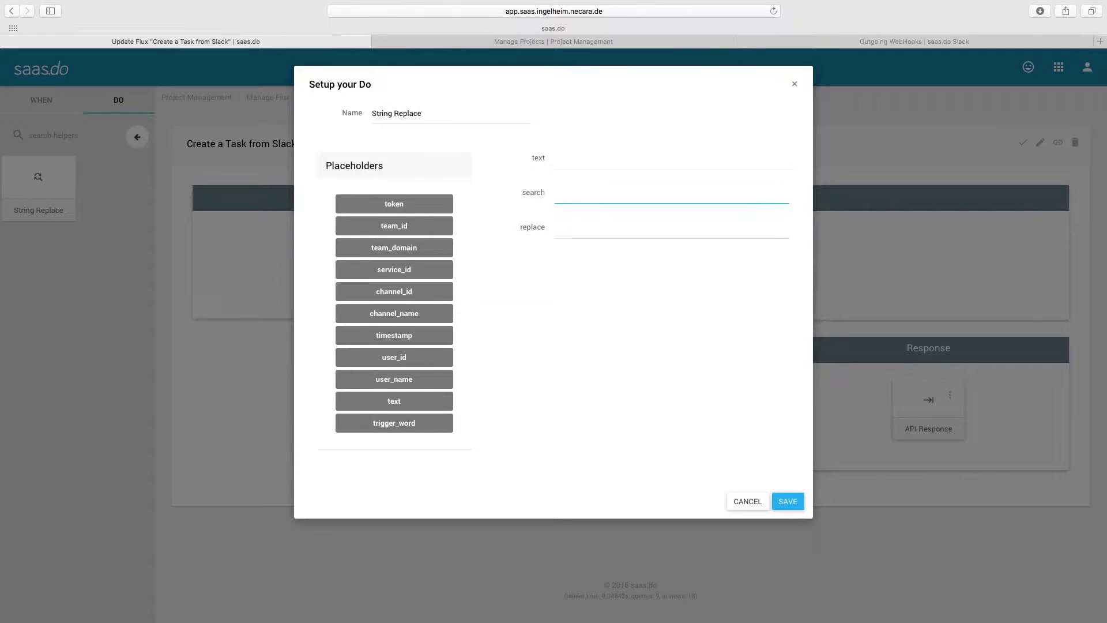
text(#task)
key(shift+Tab)
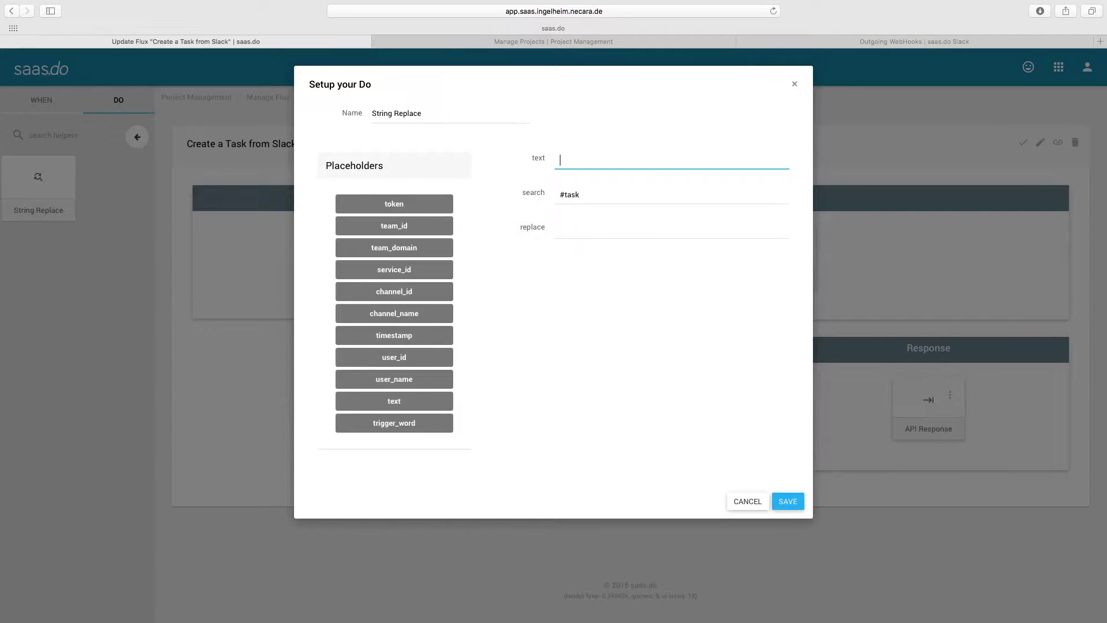
drag(393, 401, 576, 160)
click(579, 194)
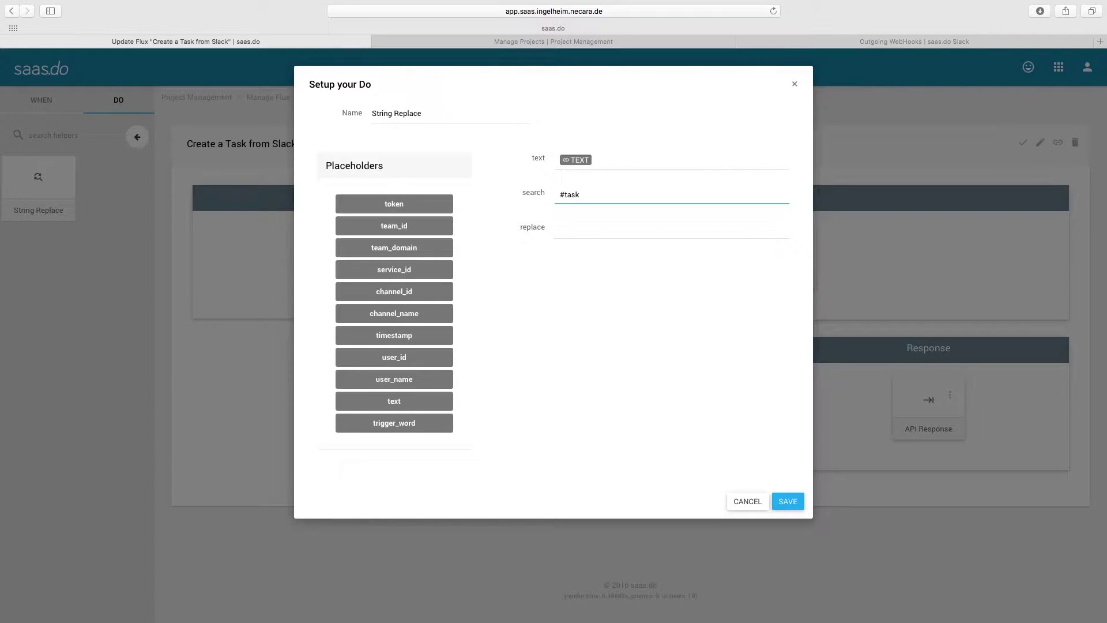
key(Return)
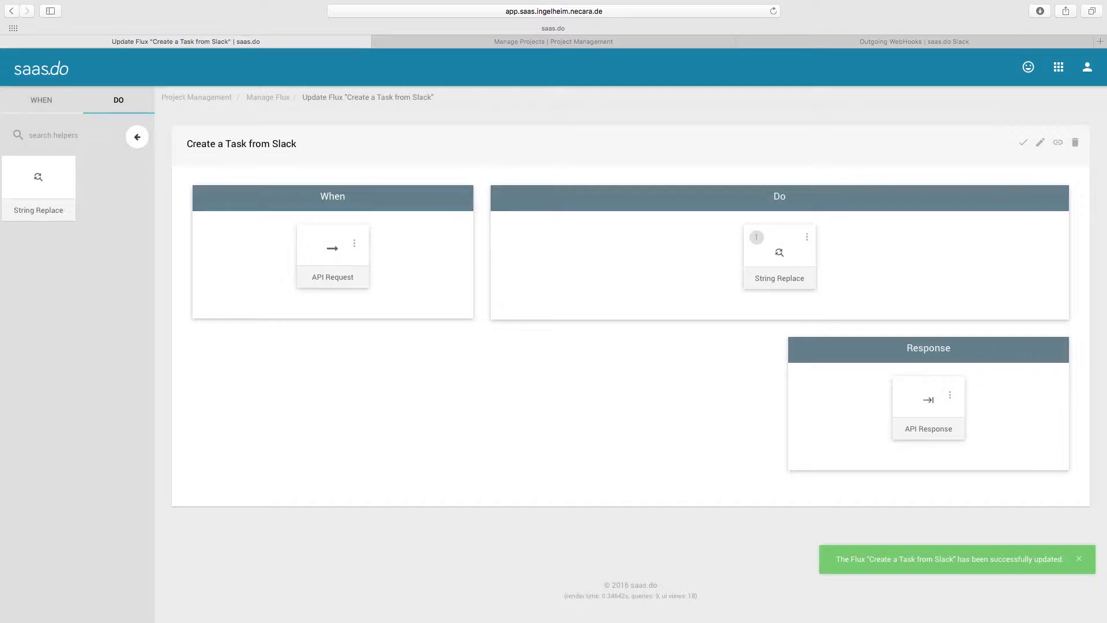
Step: Add a Create Entity action for Task below String Replace in the Do section
click(137, 137)
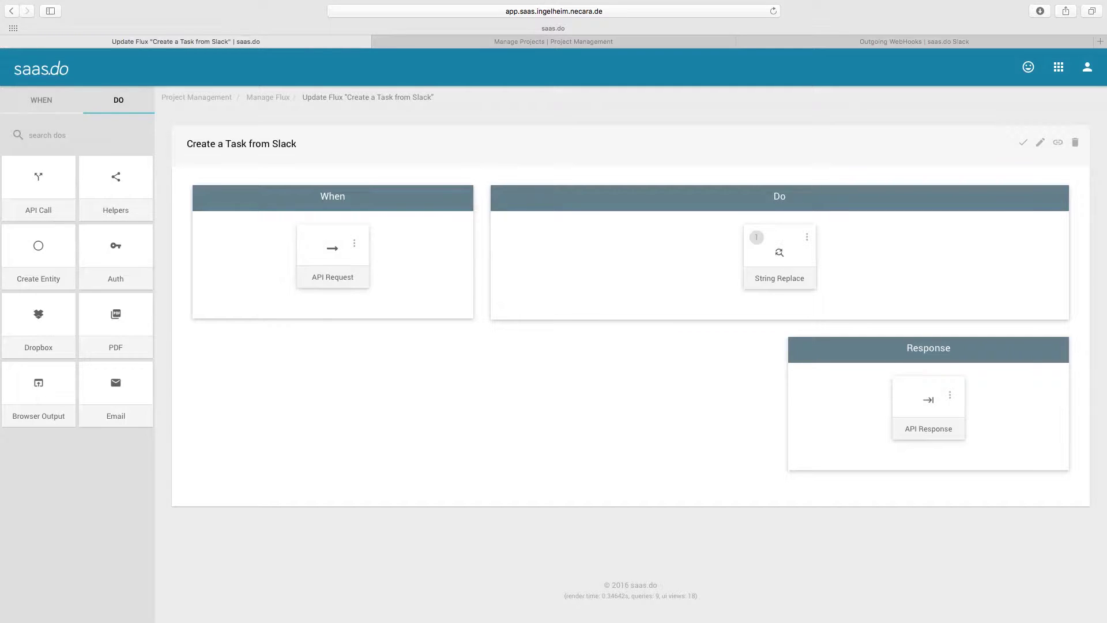
click(38, 254)
drag(38, 323, 778, 323)
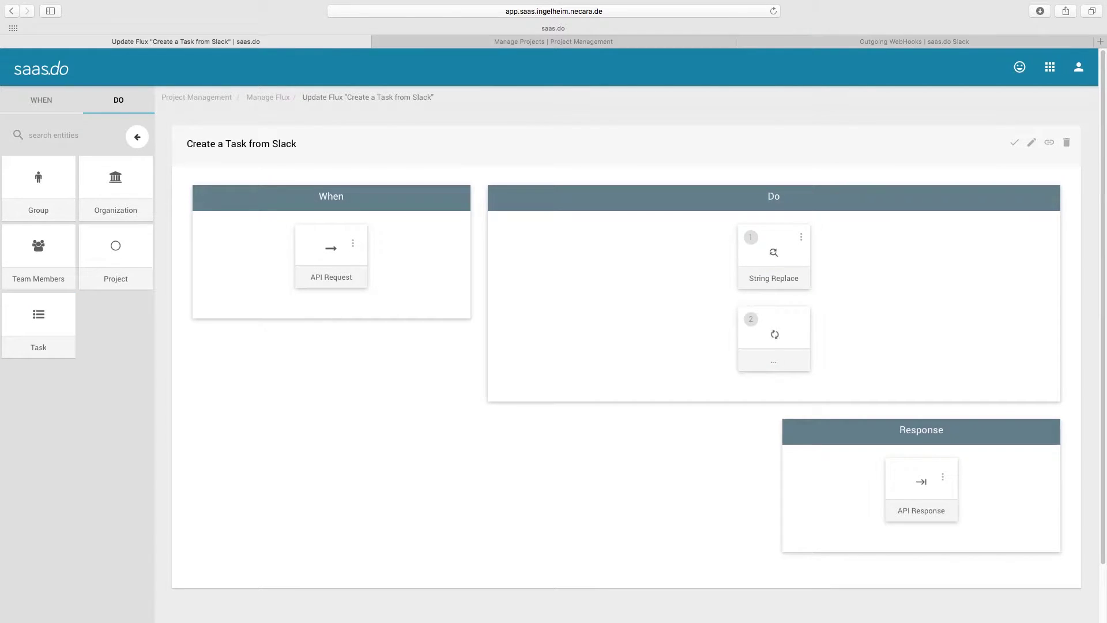
Step: Set the Task action's Title to the text output of String Replace
click(801, 319)
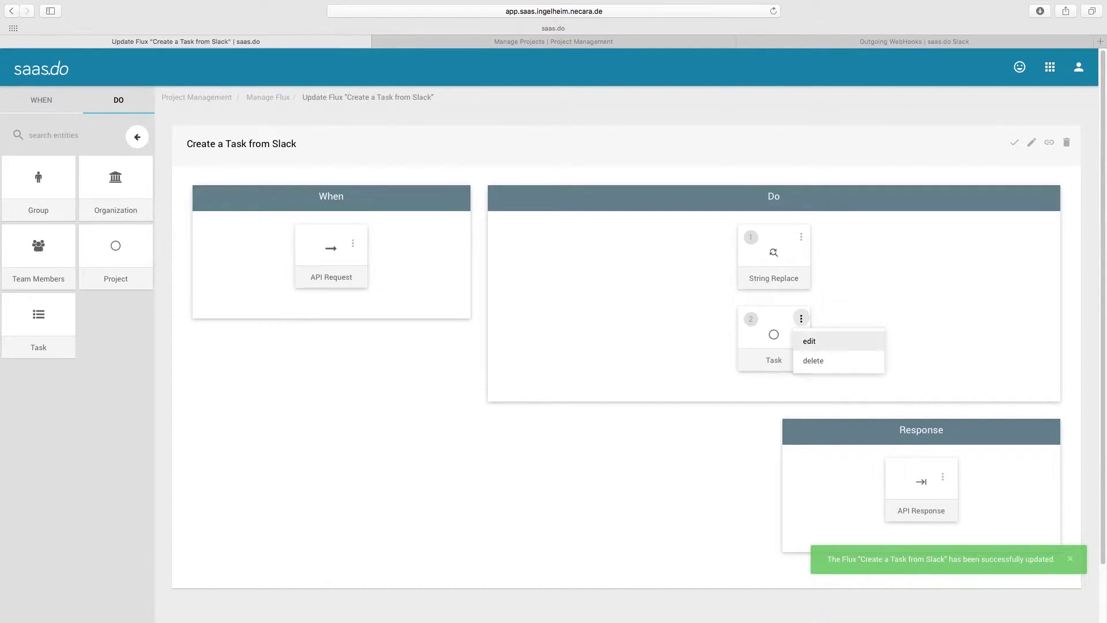
click(810, 341)
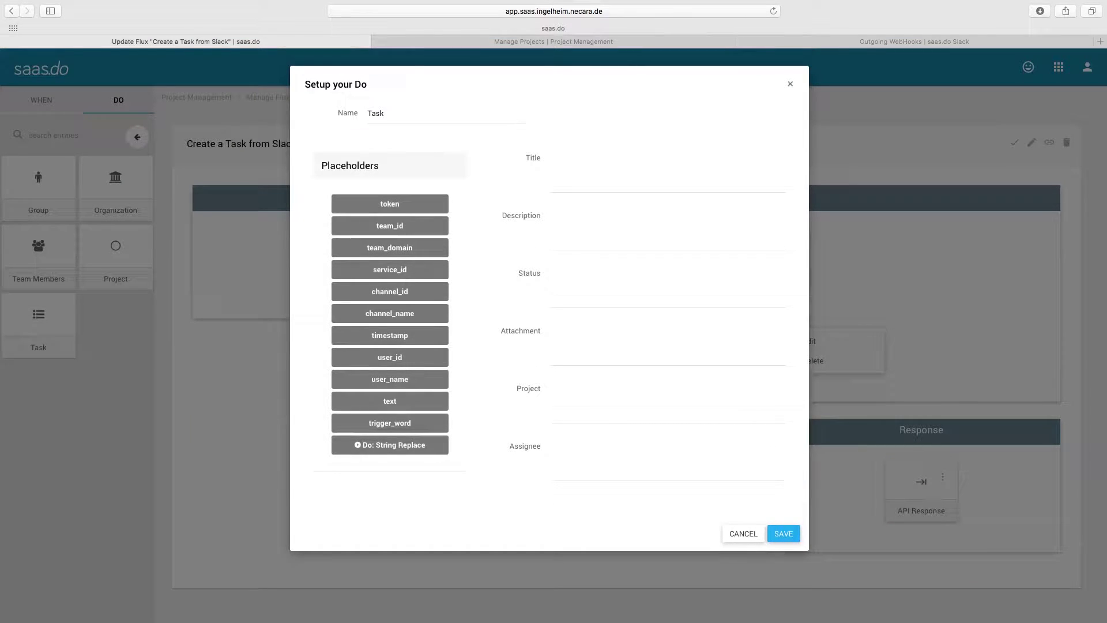
click(390, 445)
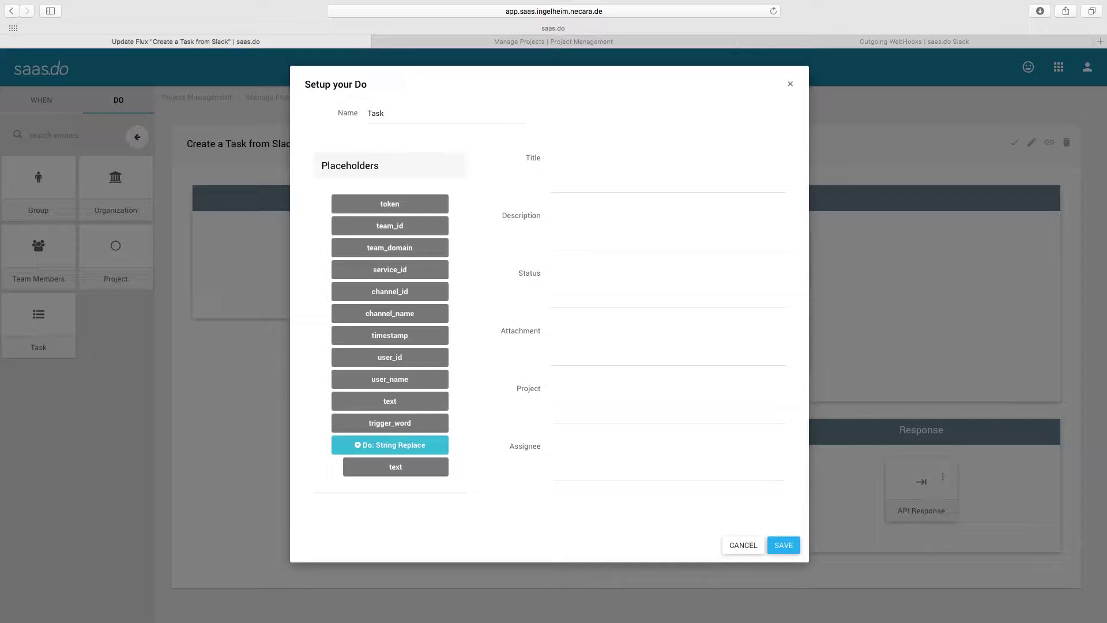
drag(396, 466, 680, 151)
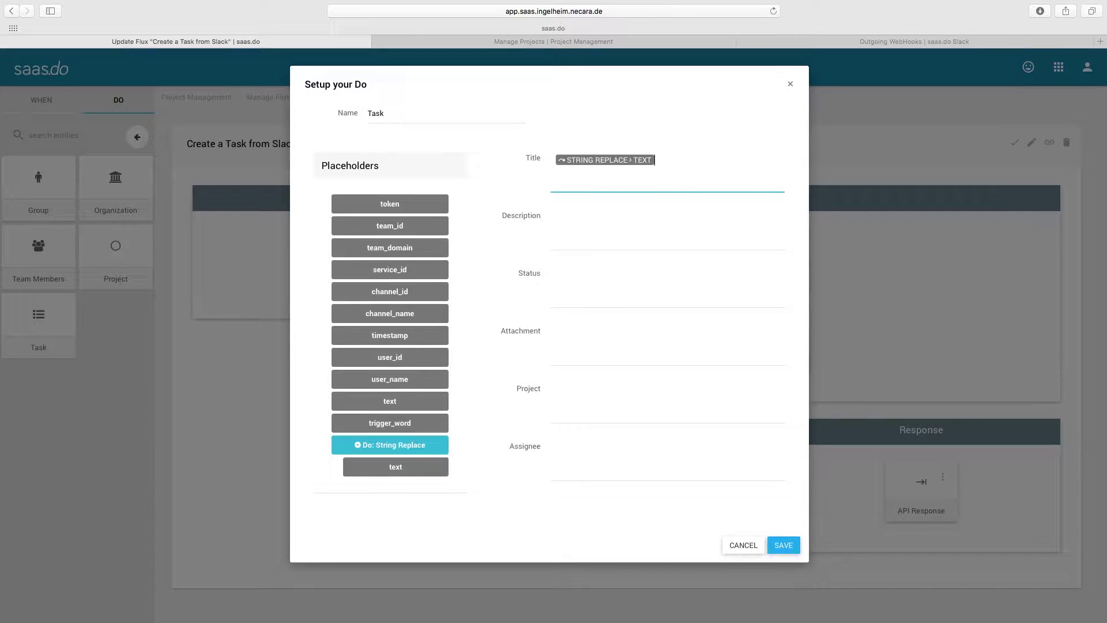
Step: Fill the task's Description with "Channel:" plus channel_name and "From:" plus user_name on separate lines, and save the action
click(556, 217)
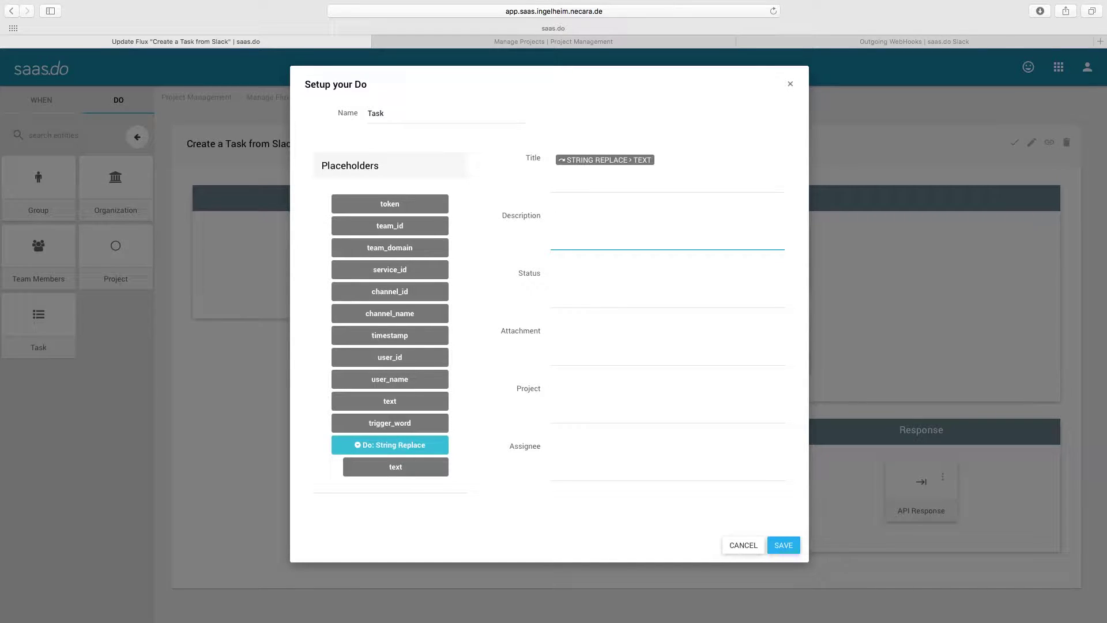
text(Channel:)
drag(389, 313, 625, 217)
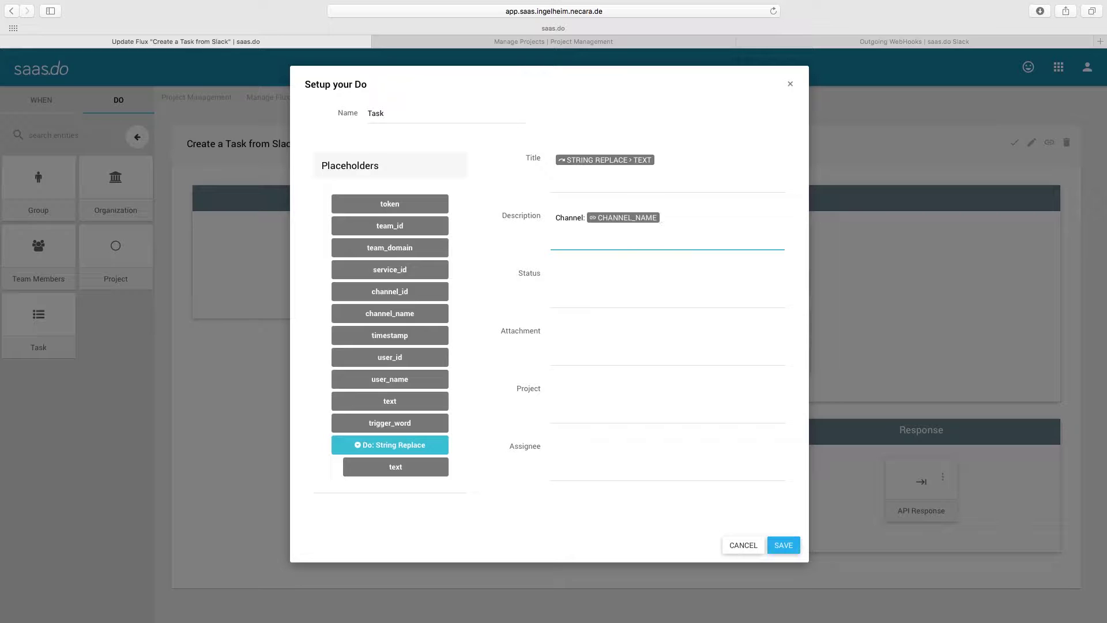
key(Return)
text(From:)
drag(389, 378, 606, 228)
click(783, 544)
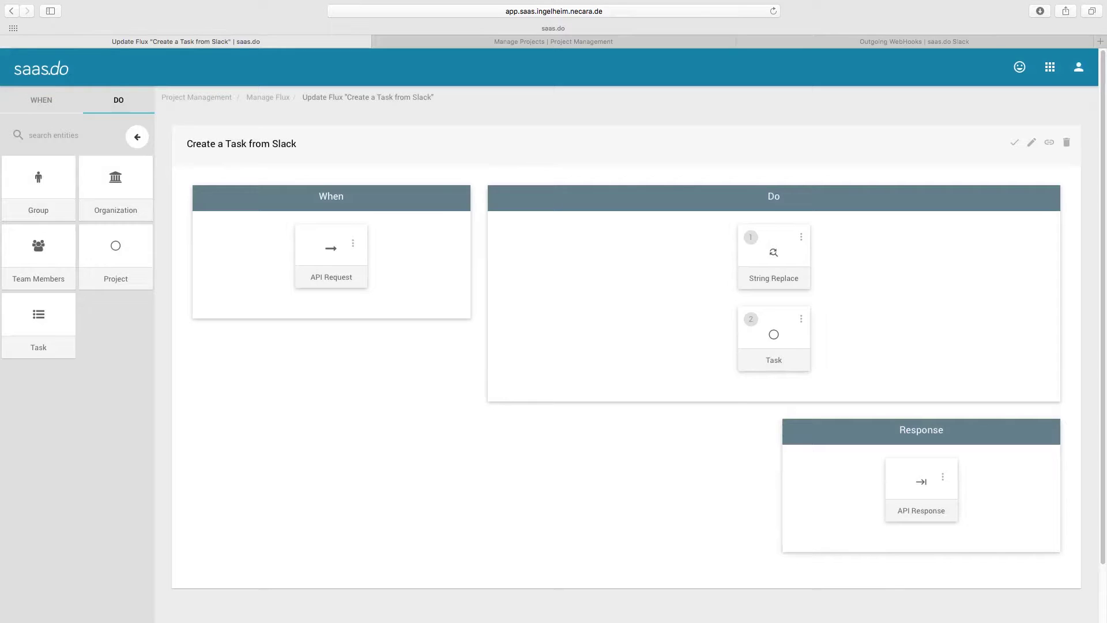
Step: Open the API Response's JSON schema entry and copy the sample response JSON from the Responding section of Slack's Outgoing WebHooks page
click(942, 476)
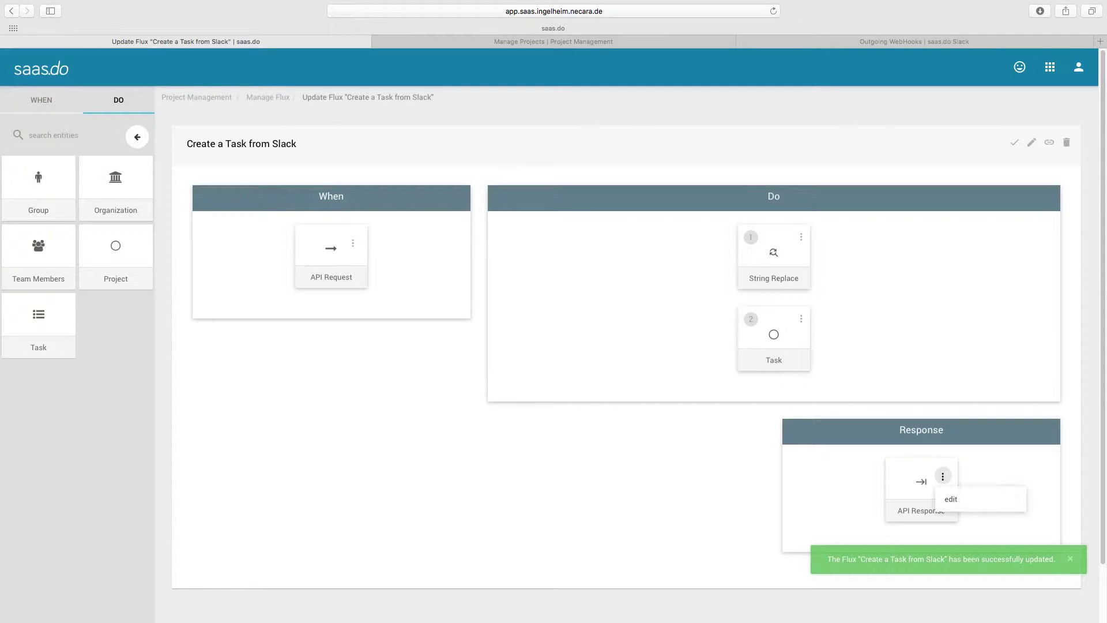
click(950, 498)
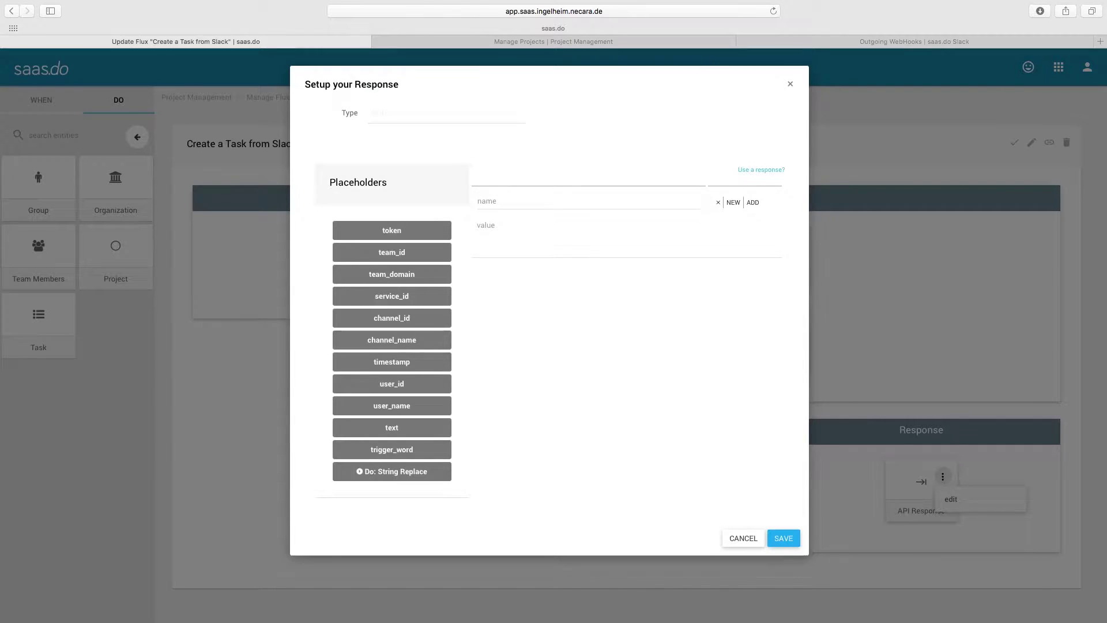
click(760, 170)
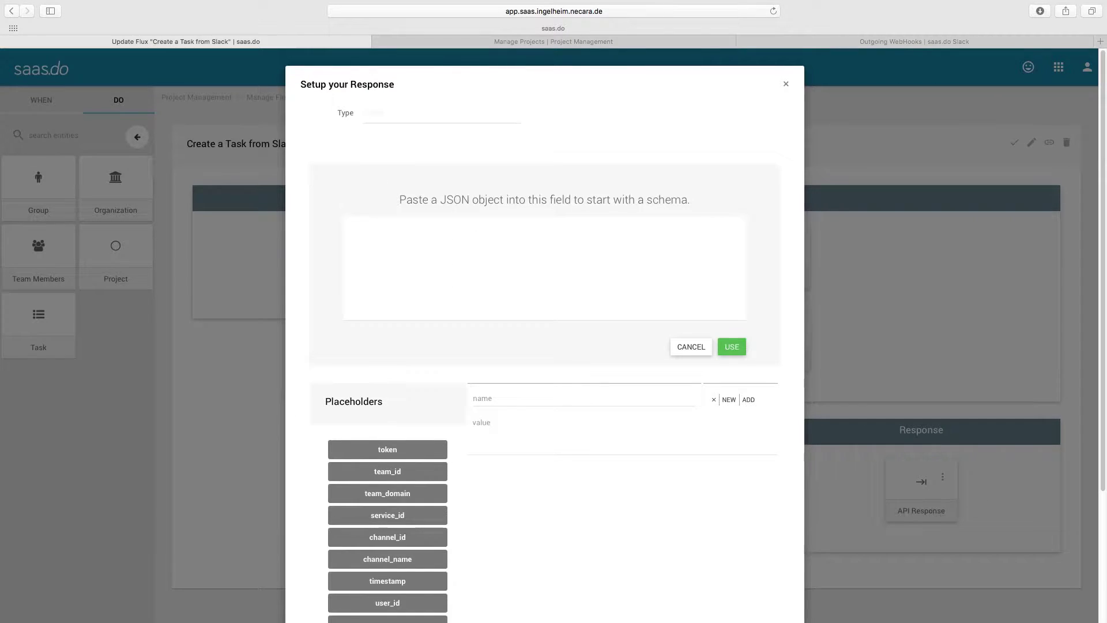
click(914, 42)
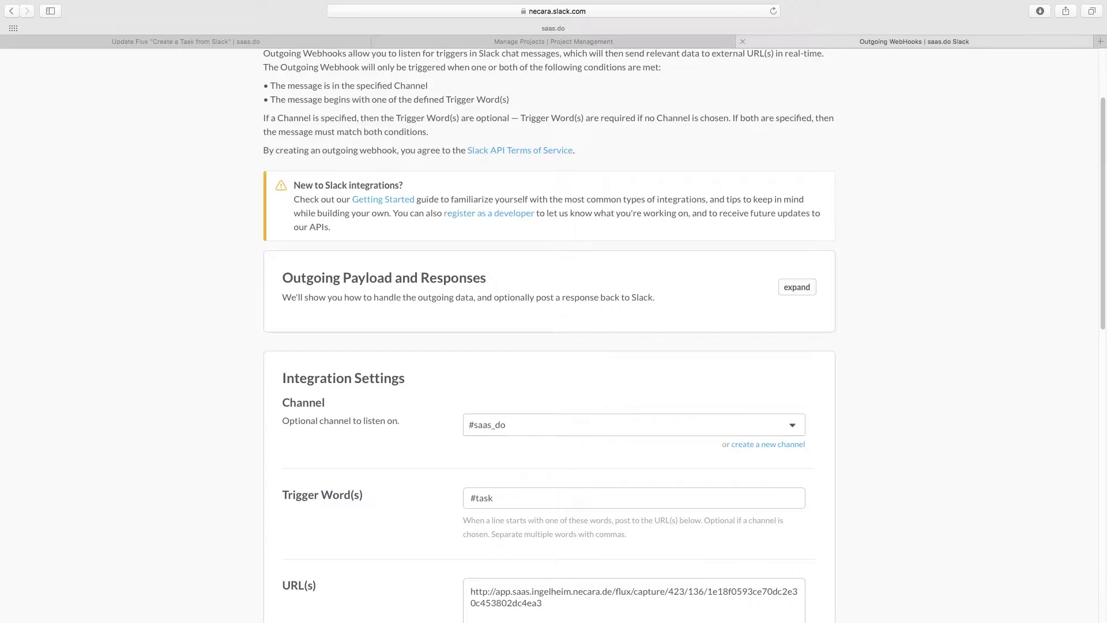
click(797, 286)
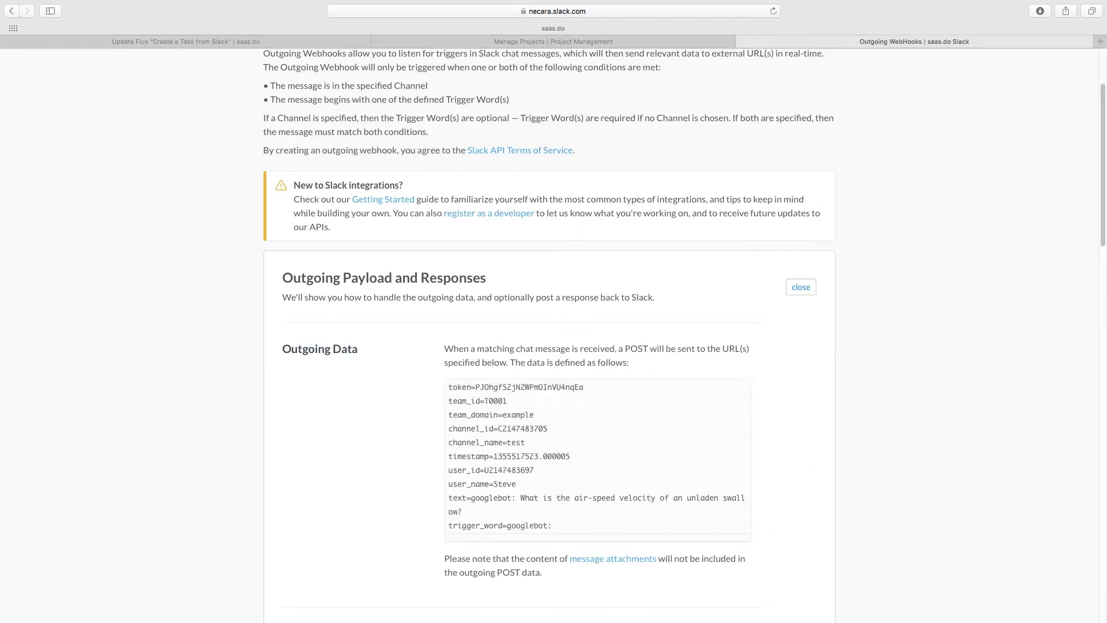
scroll(553, 335, down, 3)
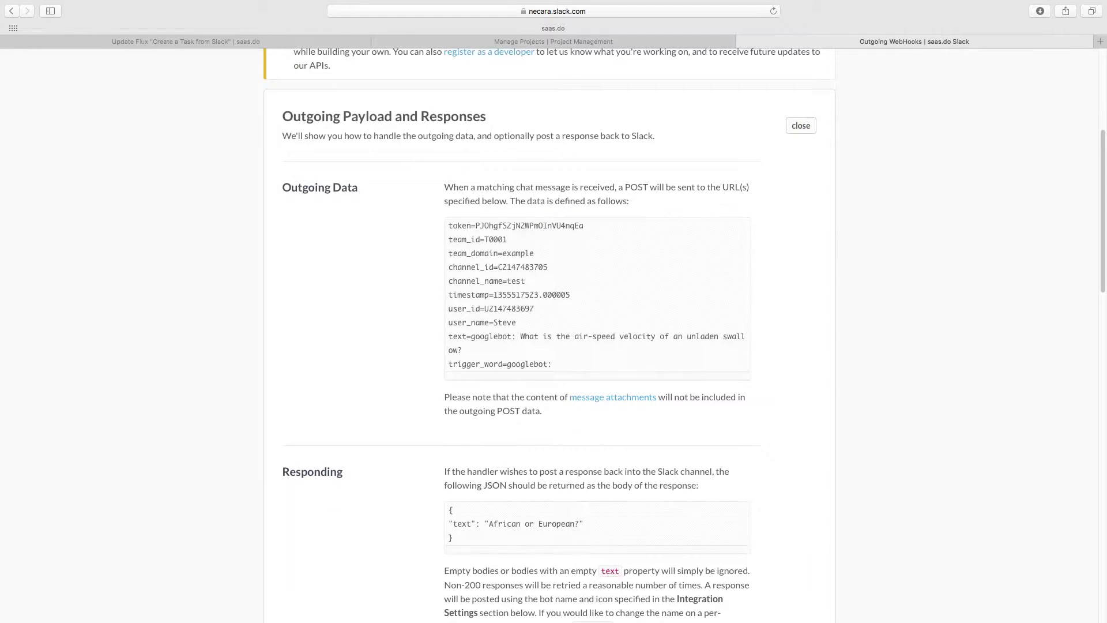
drag(448, 509, 454, 537)
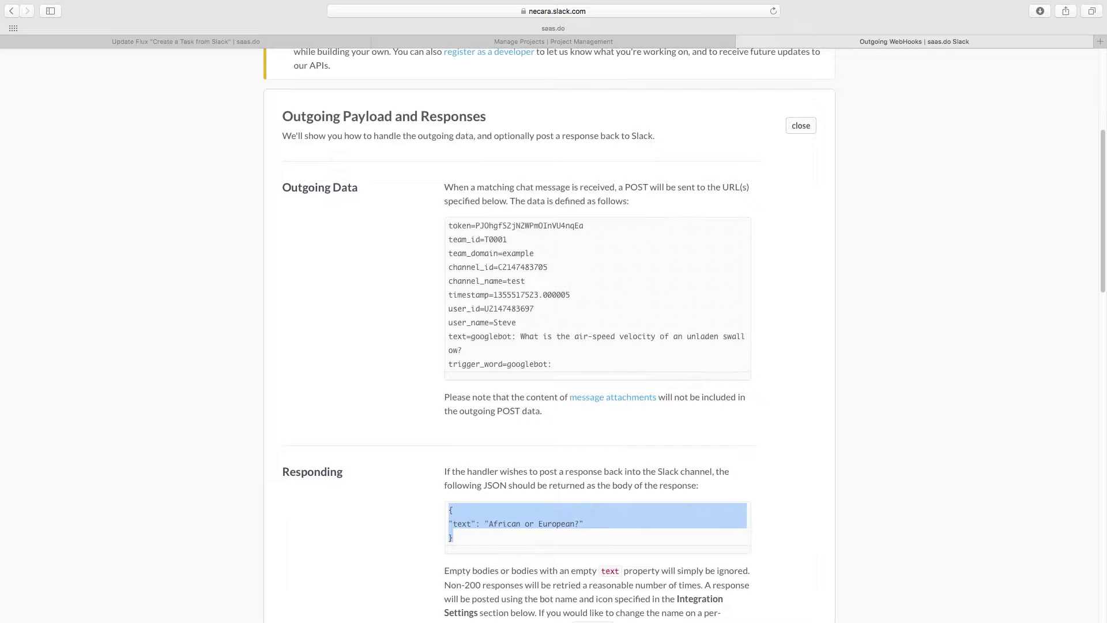
key(super+c)
Step: Return to the flux and use the copied JSON as the API Response's schema
key(ctrl+Tab)
click(344, 222)
key(super+v)
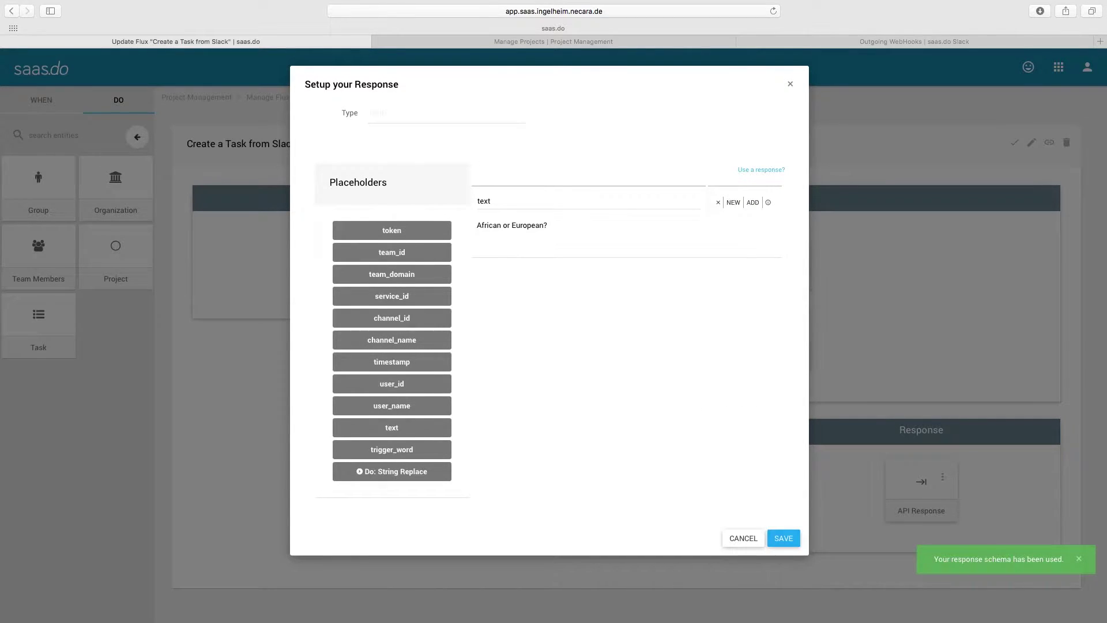
Step: Set the response's text value to "Task created on saas.do:" followed by the String Replace text output, and save it
key(super+a)
key(BackSpace)
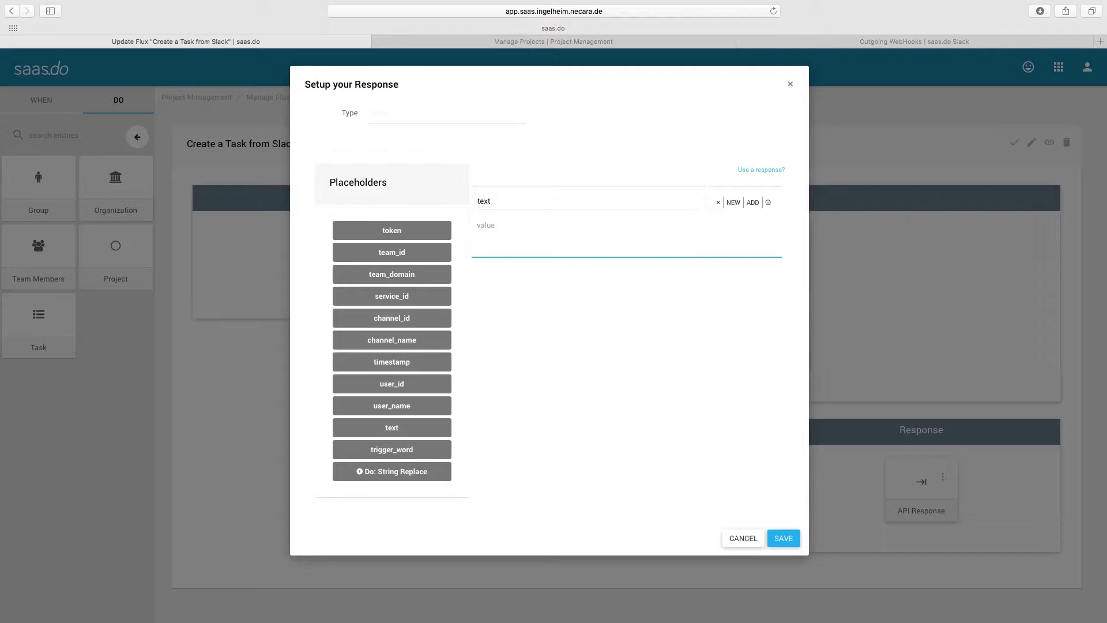
text(Task created on saas.do:)
click(391, 471)
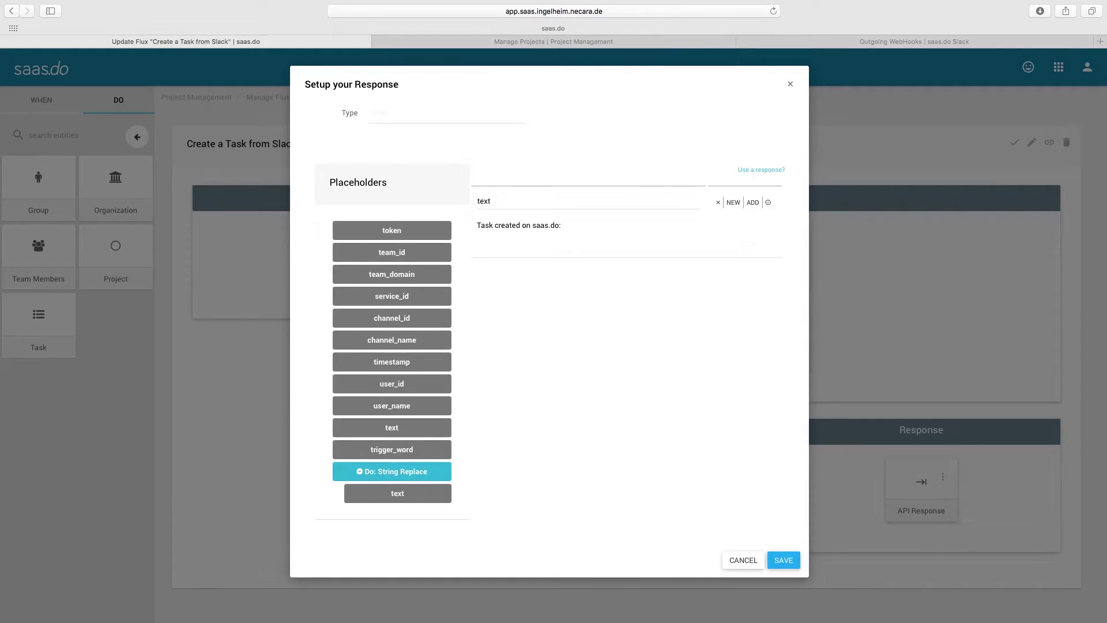
drag(397, 493, 655, 230)
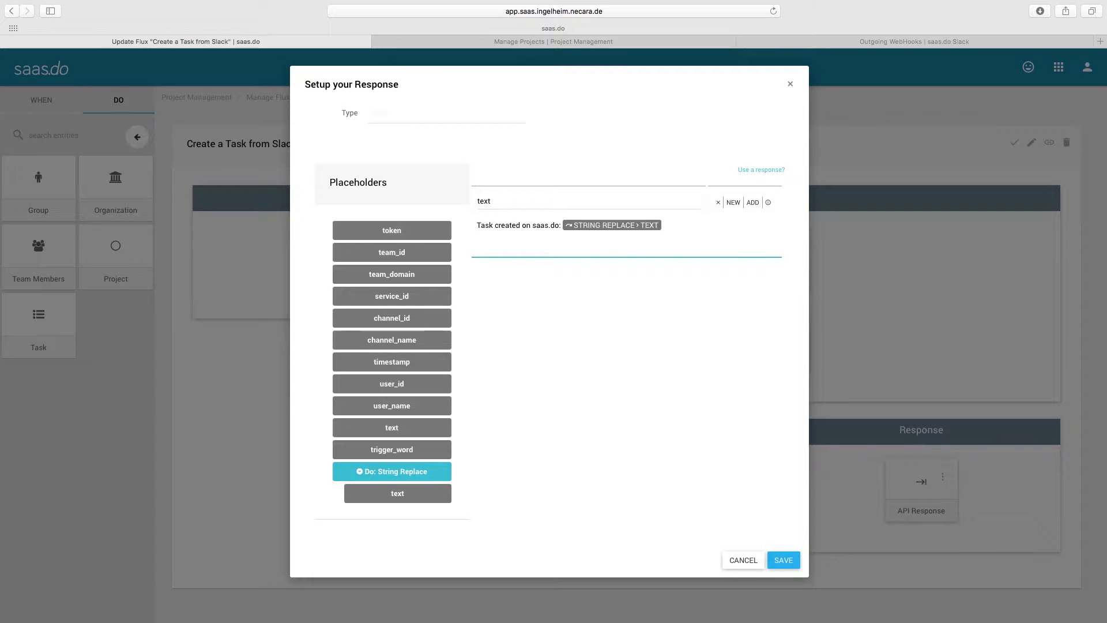
click(784, 560)
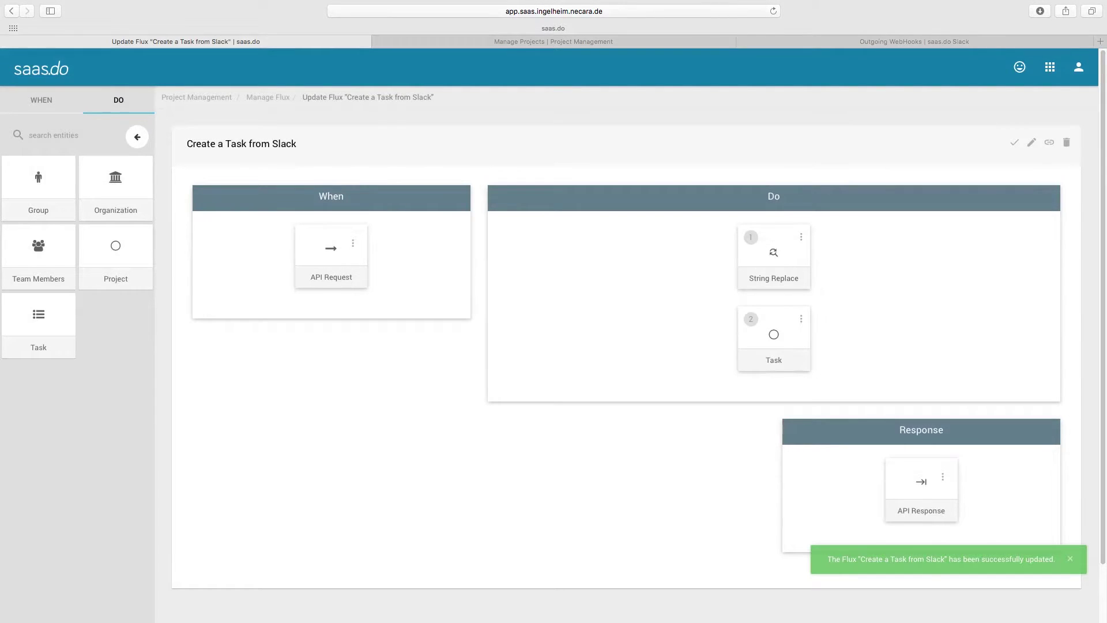
Step: Copy the endpoint URL that triggers the flux and switch to Slack's Outgoing WebHooks page
scroll(626, 346, down, 2)
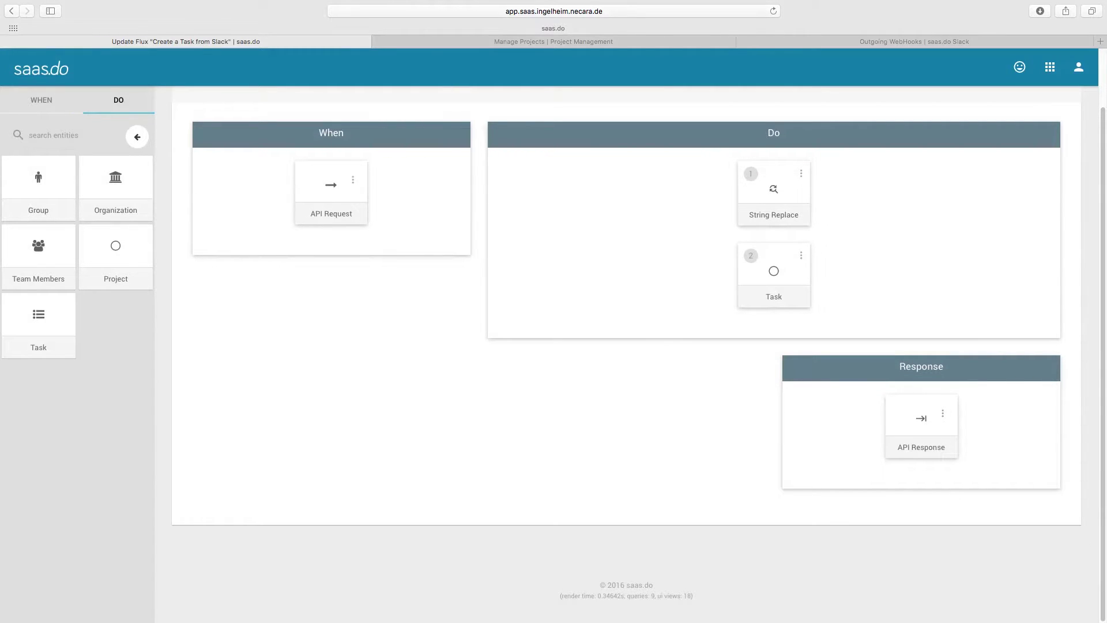
scroll(626, 346, up, 2)
click(1049, 142)
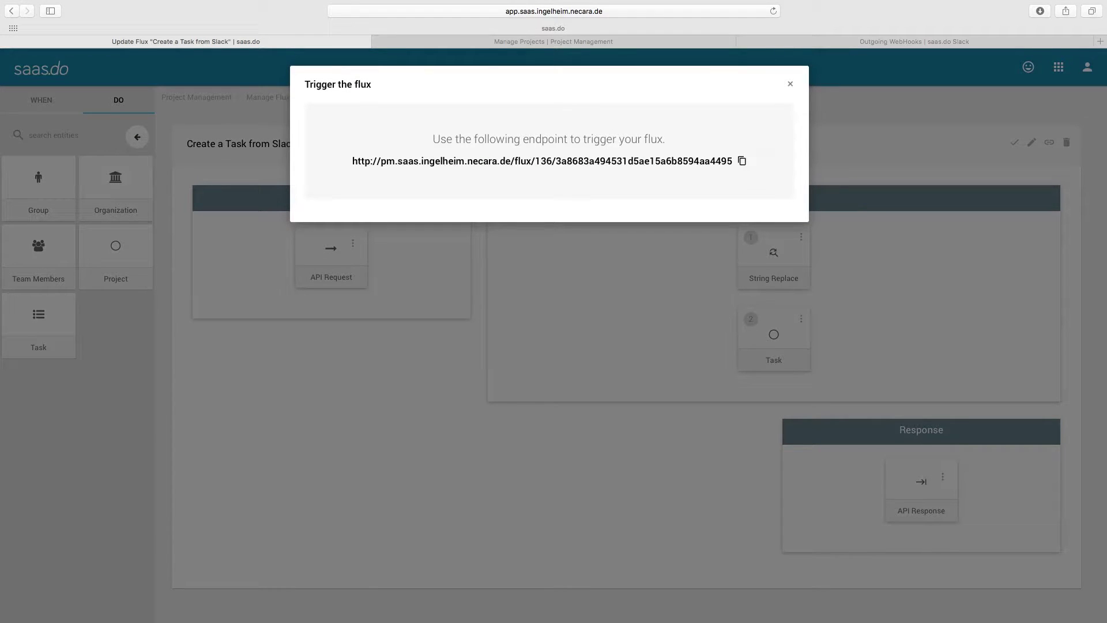
drag(352, 161, 733, 162)
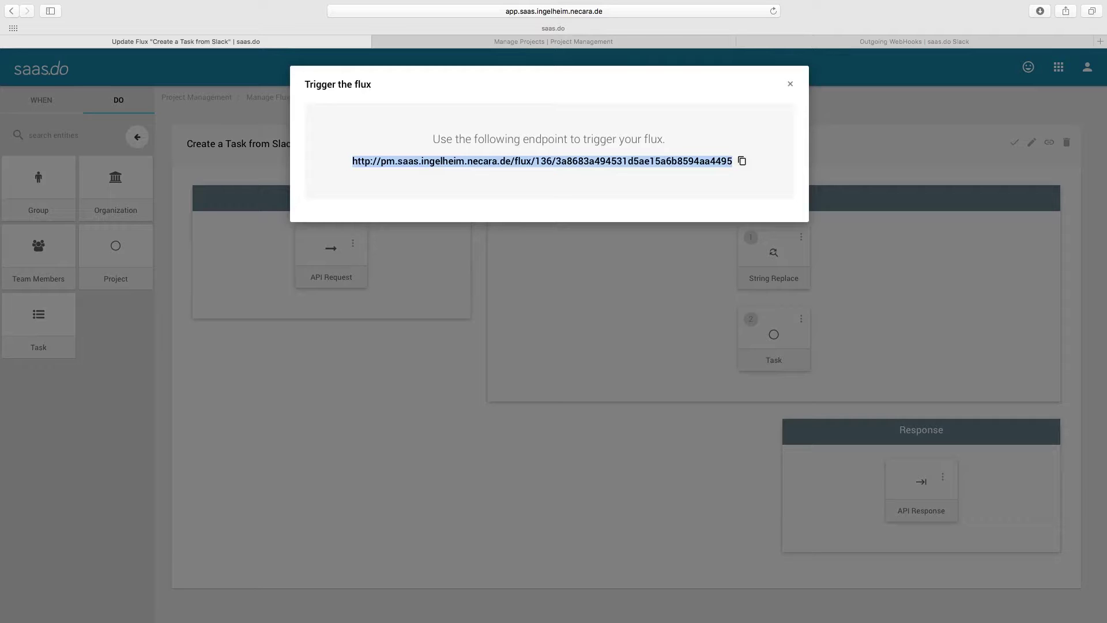
click(914, 42)
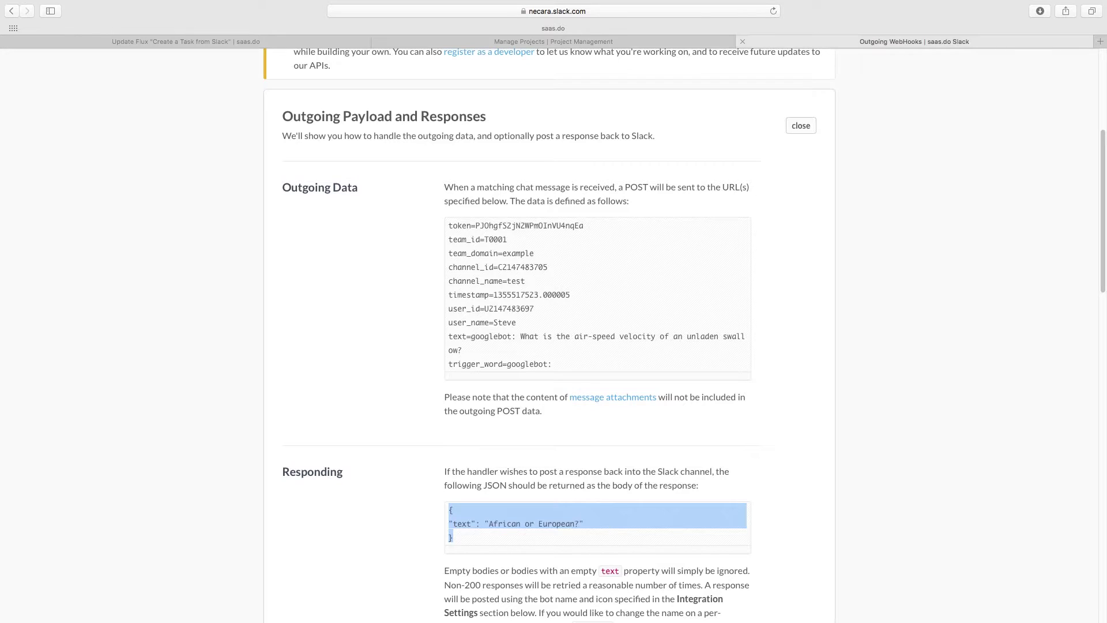
Step: Replace the outgoing webhook's URL in the Integration Settings with the copied flux endpoint URL and save the settings
scroll(553, 335, down, 10)
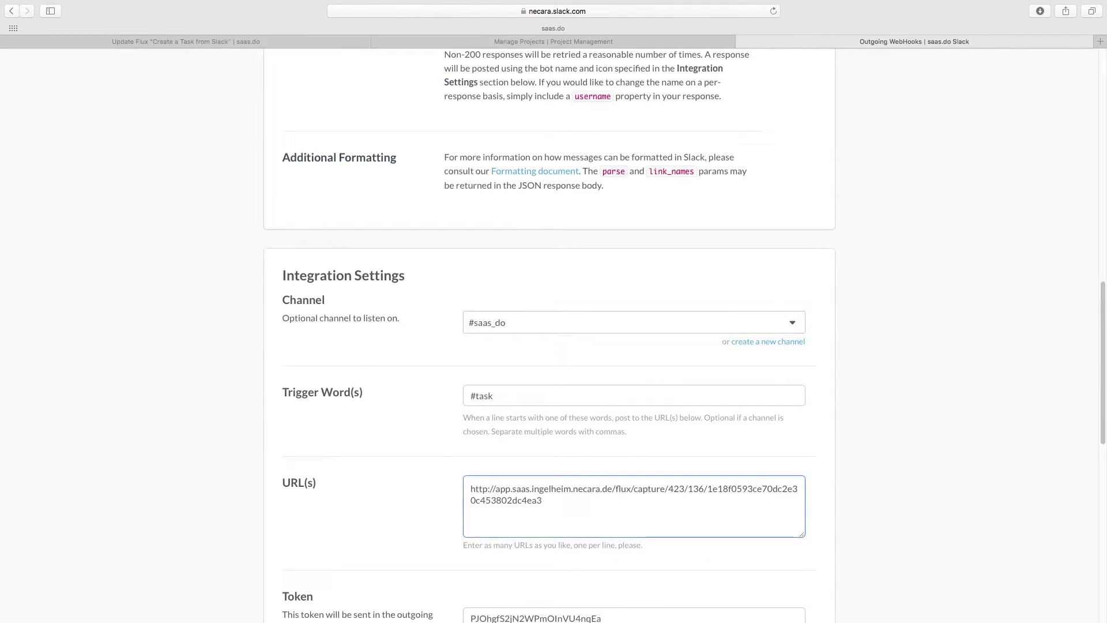
double_click(519, 500)
key(super+a)
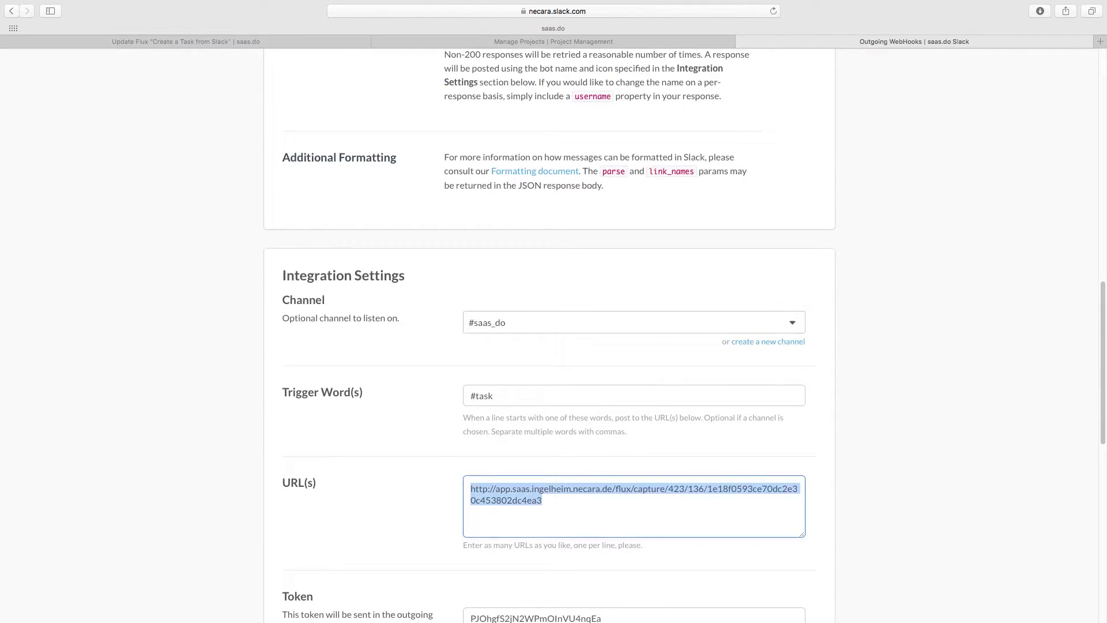
key(super+v)
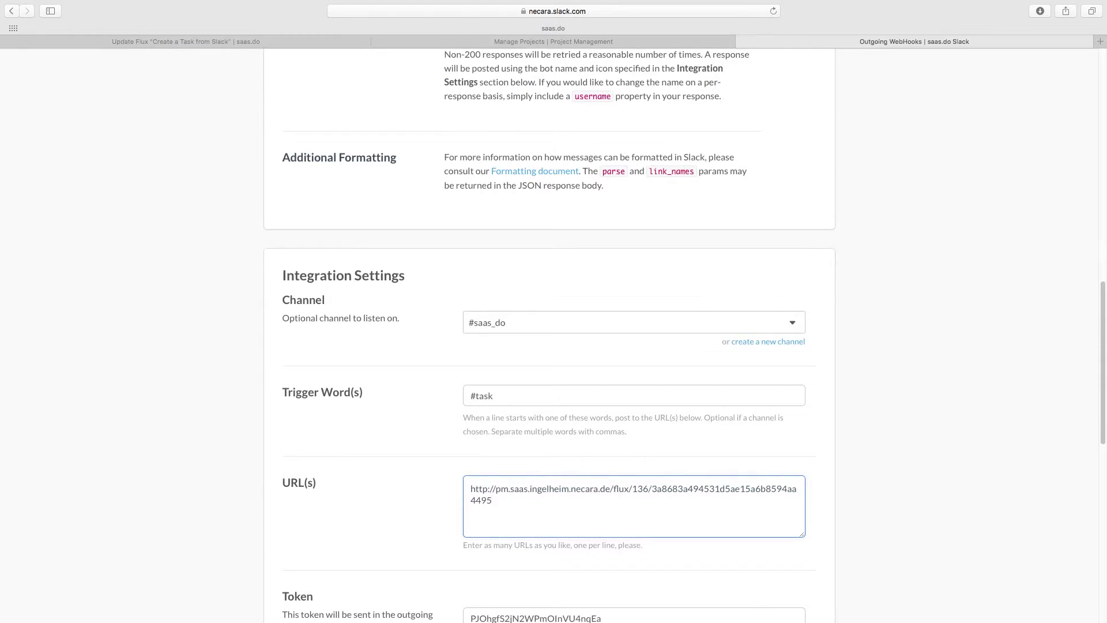
scroll(553, 334, down, 10)
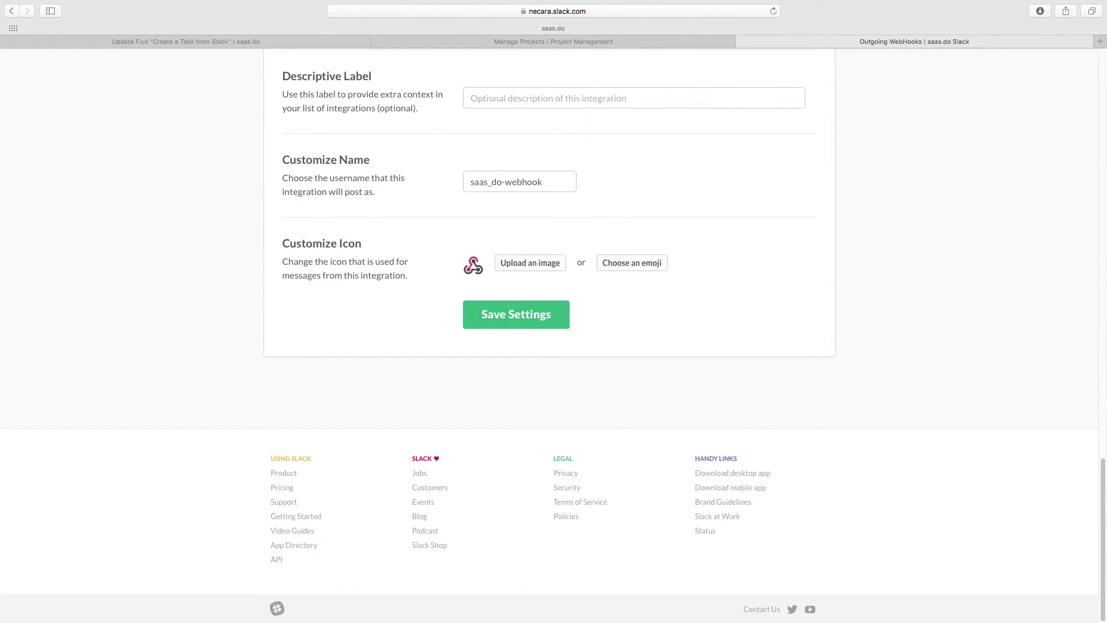
click(516, 314)
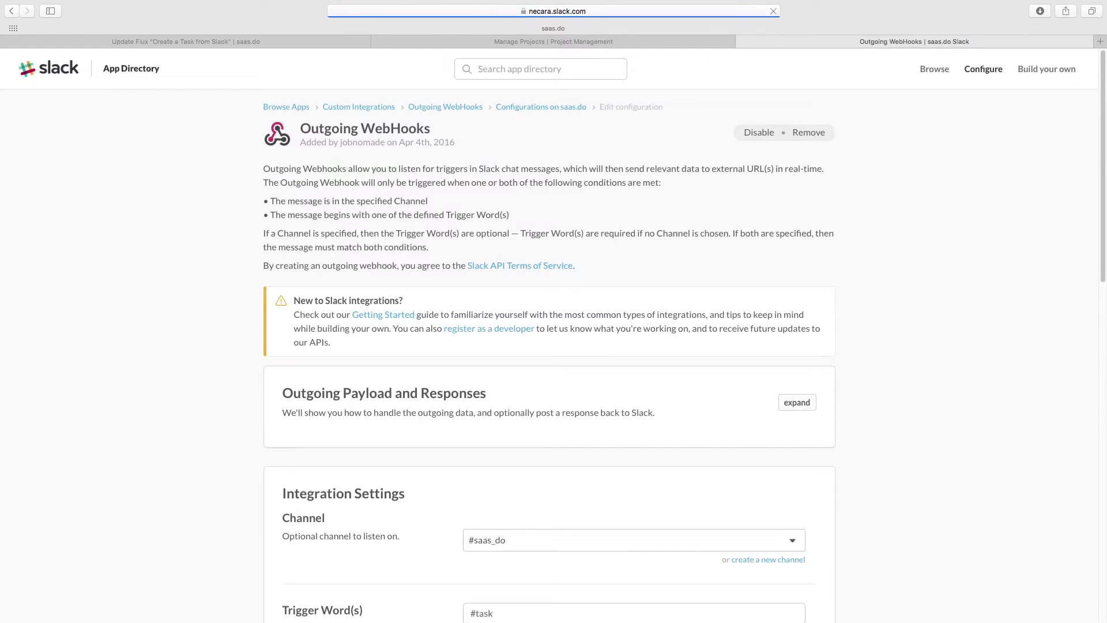
Step: Open the Project Management task list, switch to Slack and post "#task create a task in saas.do please and let me know if it works." in #saas_do
click(554, 42)
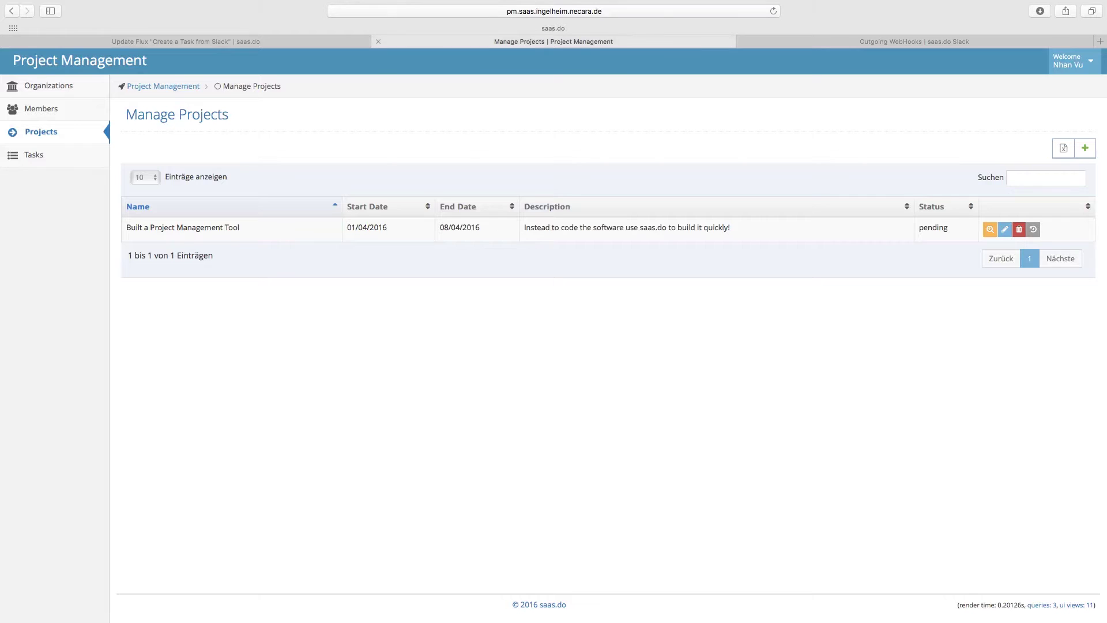
click(33, 154)
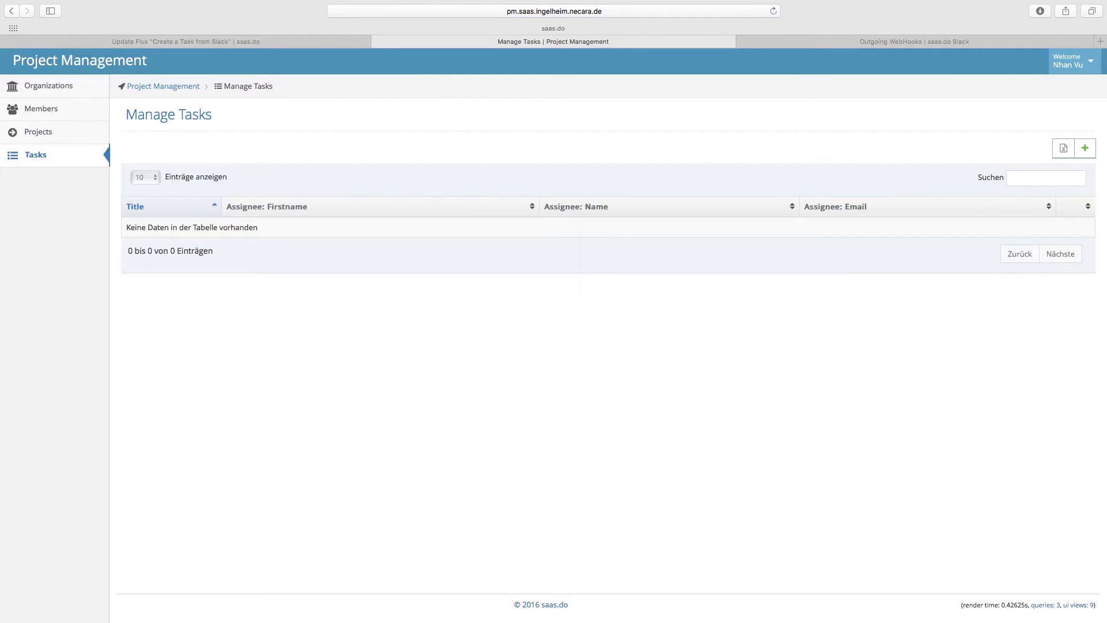
key(super+Tab)
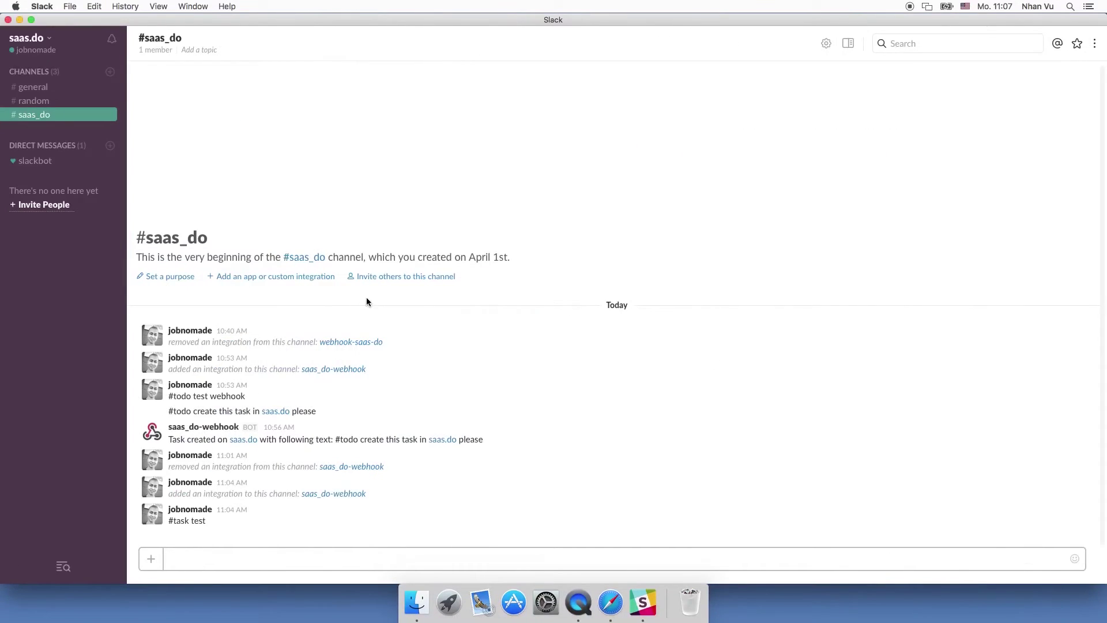
click(304, 552)
text(#)
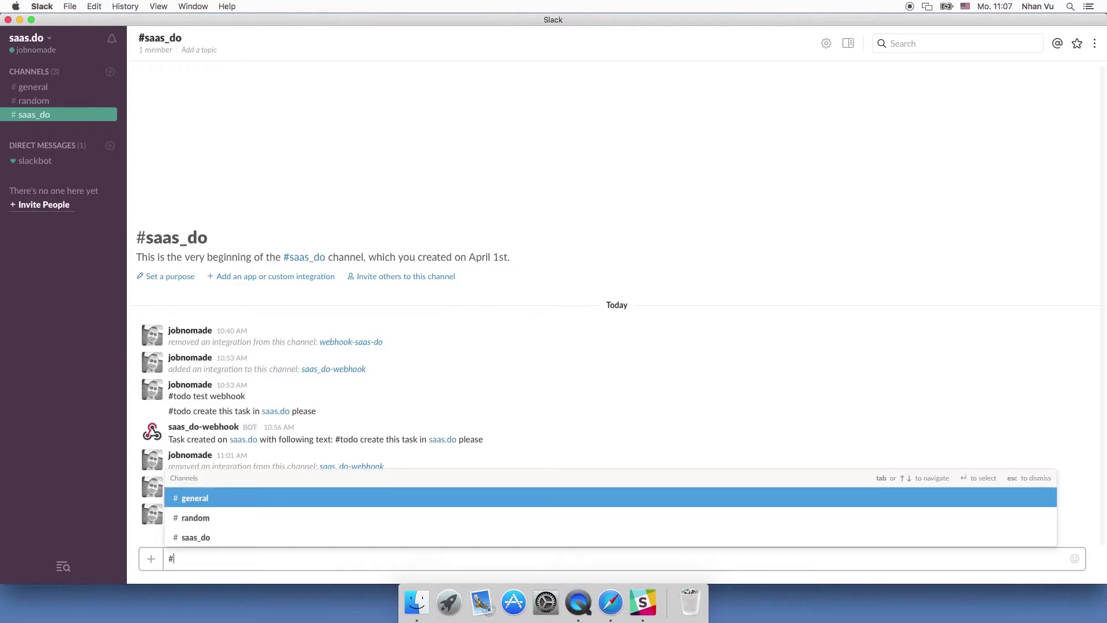
text(task cre)
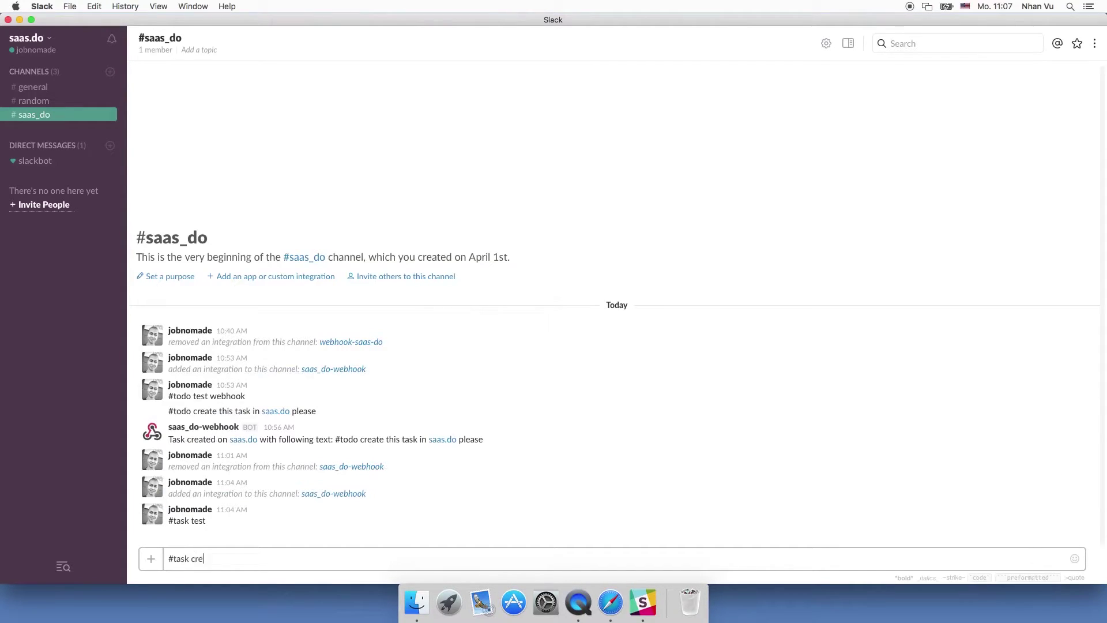
text(ate a task in saas.do please and let me )
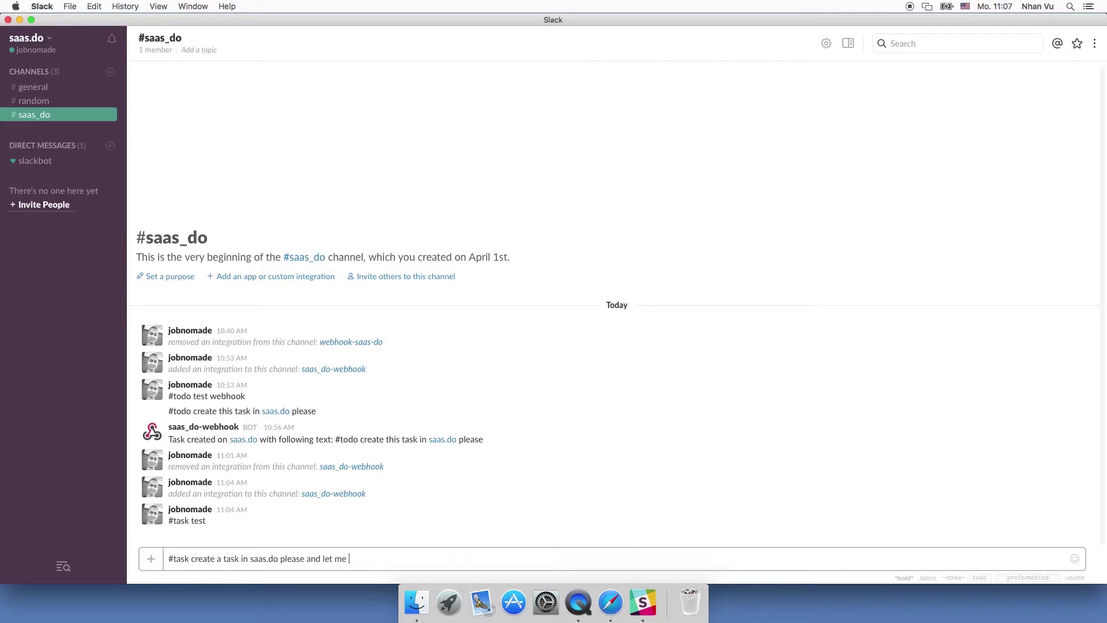
text(know if it works.)
key(Return)
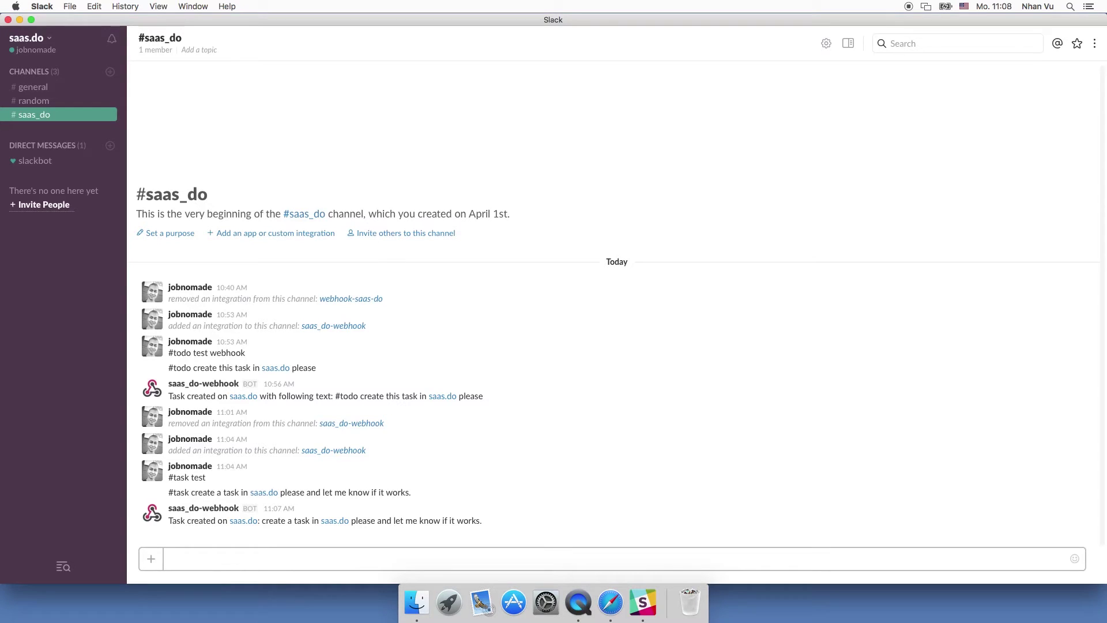
Step: Post the messages "#task another task to be added", "cool" and "#task push more todos" in the #saas_do channel
text(#task another task)
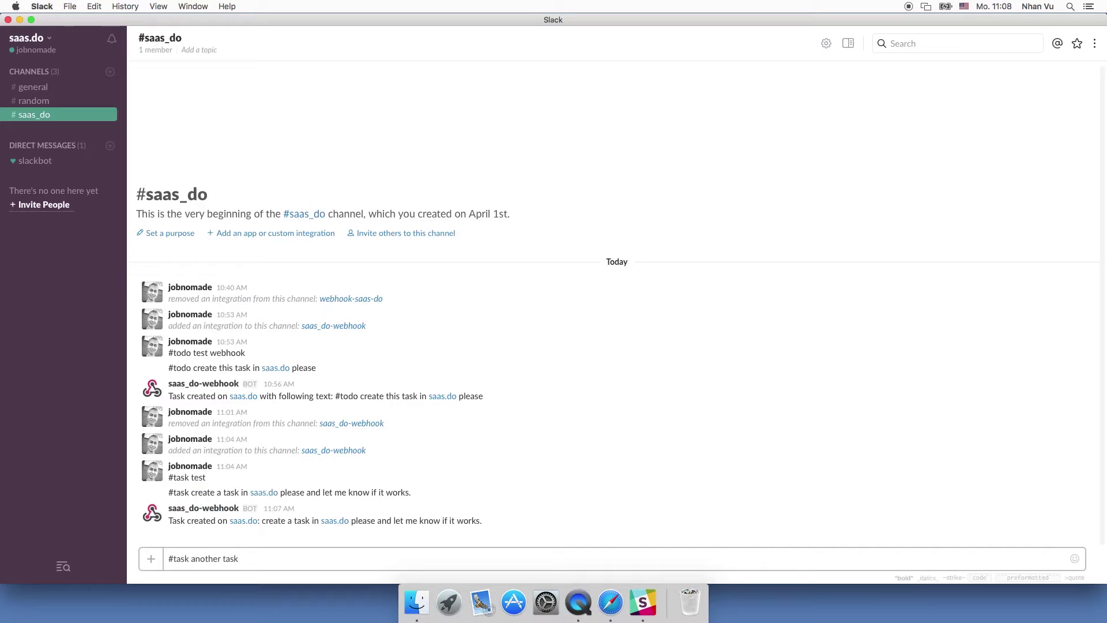
text( to be added)
key(Return)
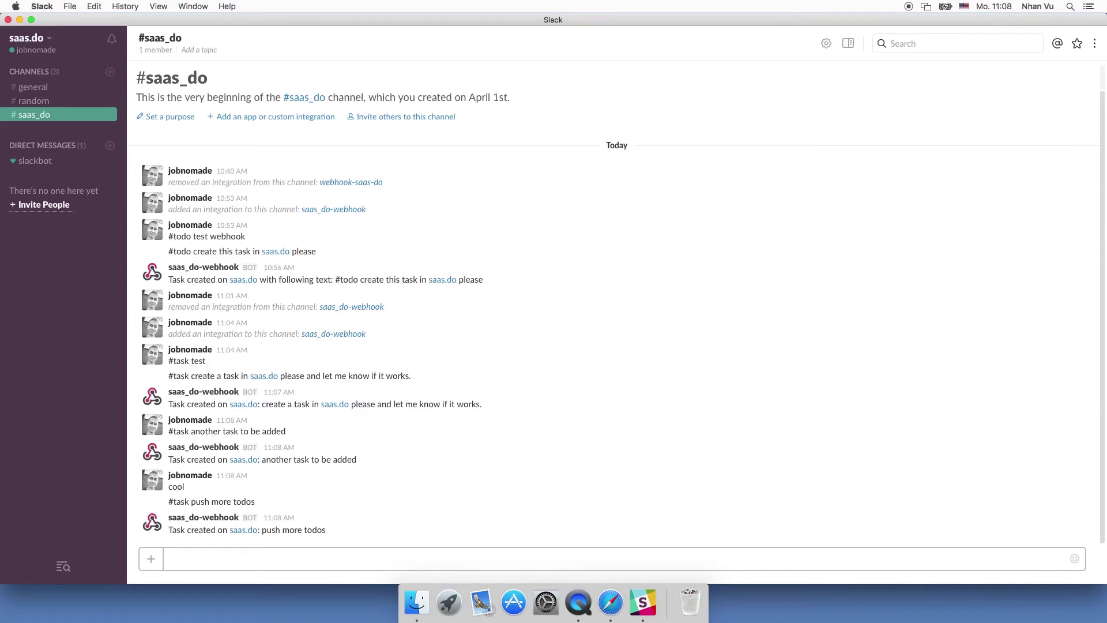
Step: Switch back to the browser and reload the Project Management task list to check for the tasks sent from Slack
key(cmd+Tab)
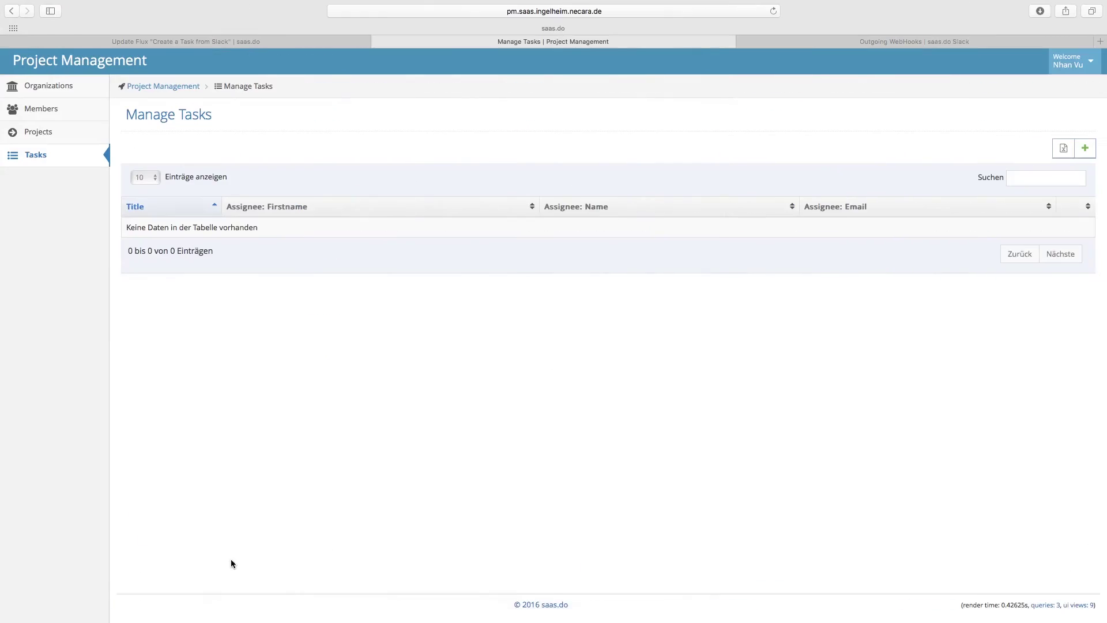
click(399, 383)
click(773, 11)
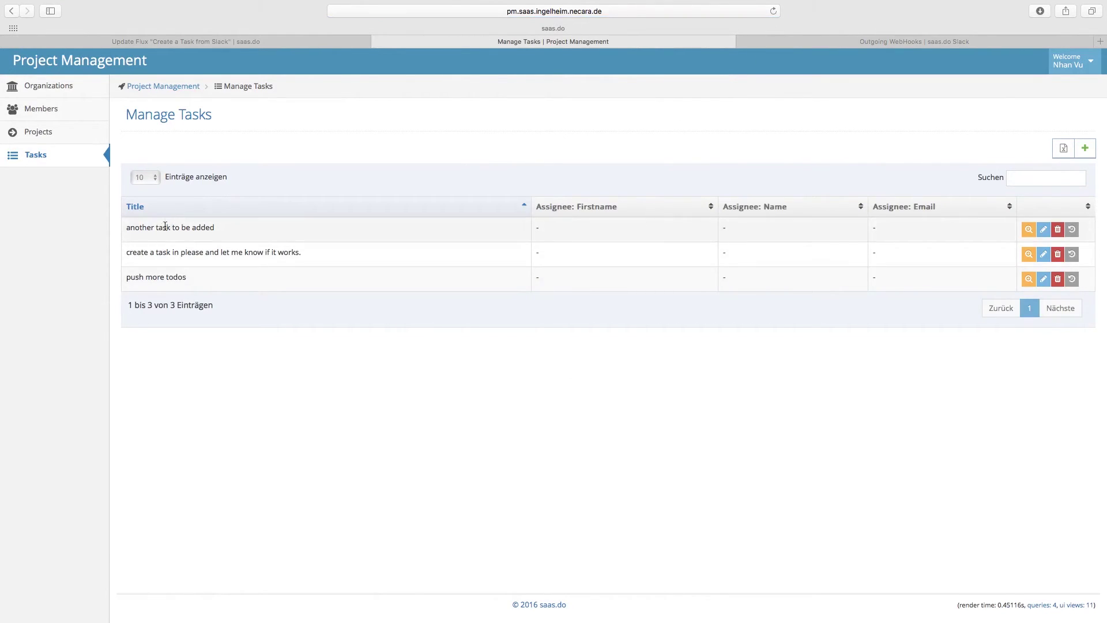
Step: Edit the first two tasks in the list and save each with project "Built a Project Management Tool" and the preselected assignee
click(1042, 228)
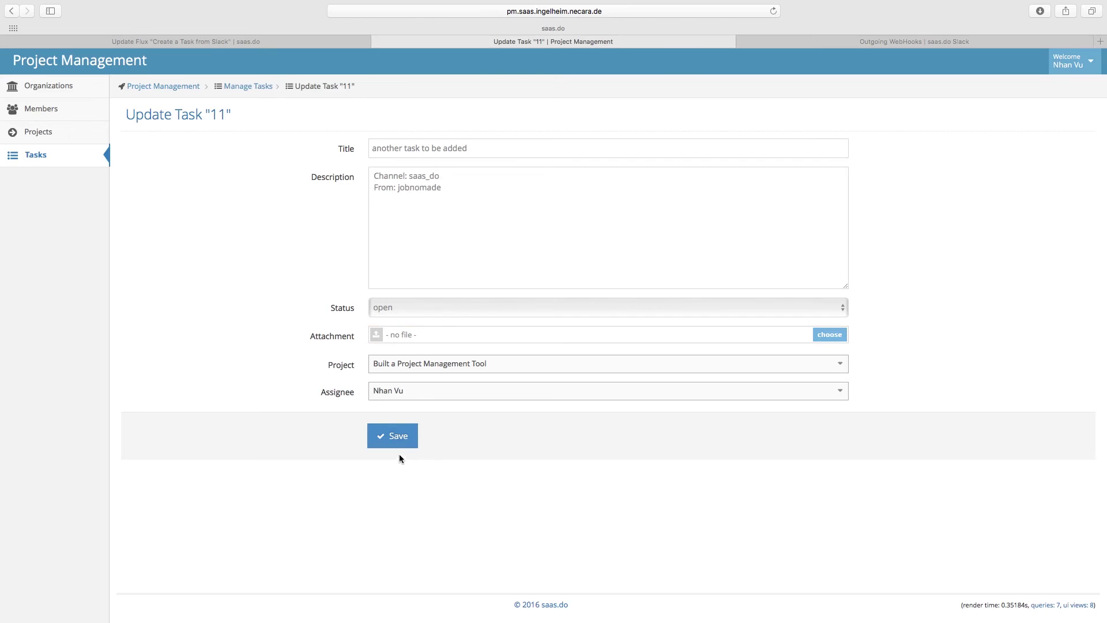
click(397, 436)
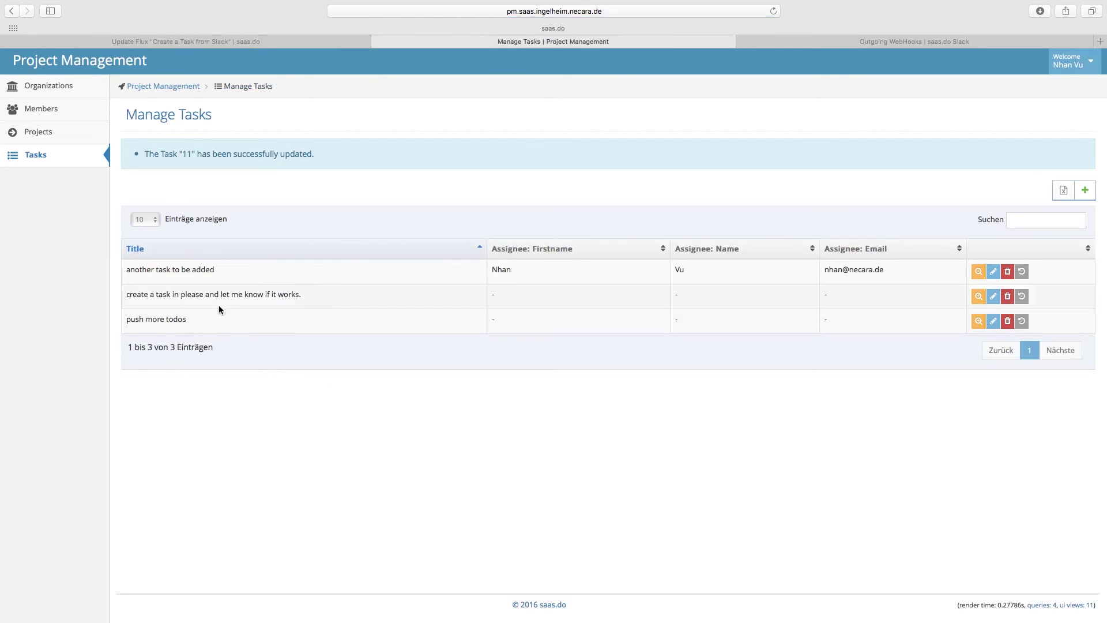
click(992, 296)
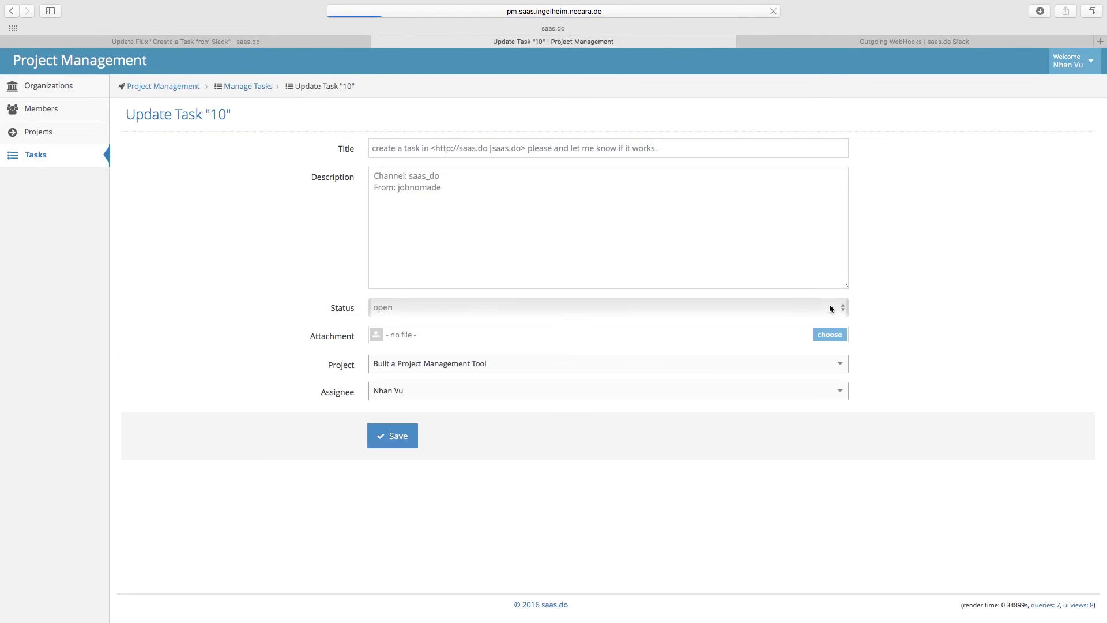
click(399, 444)
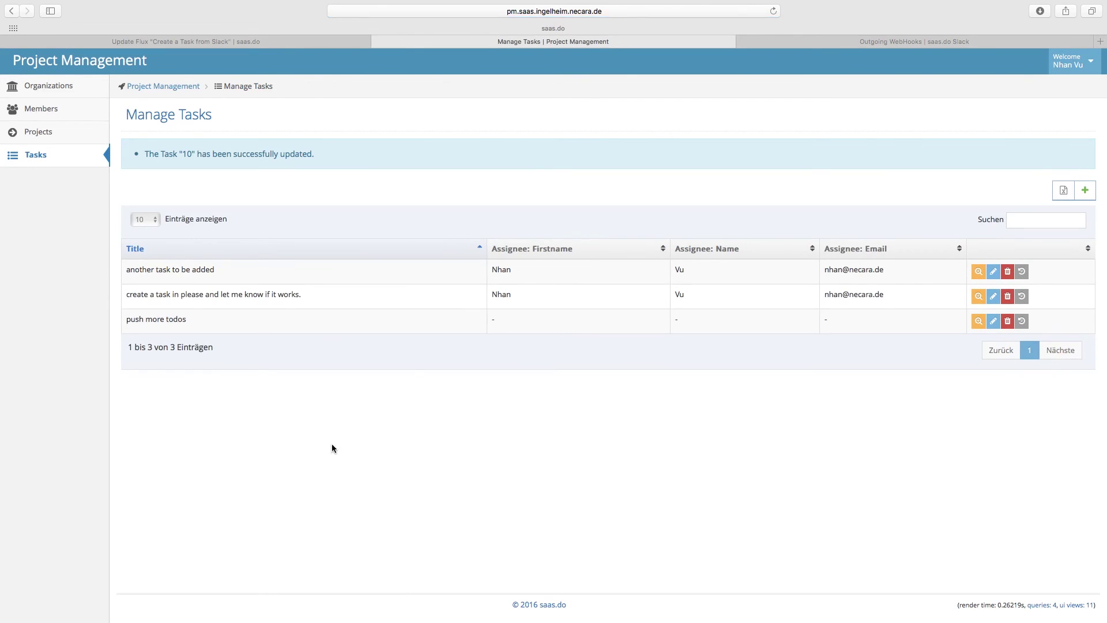